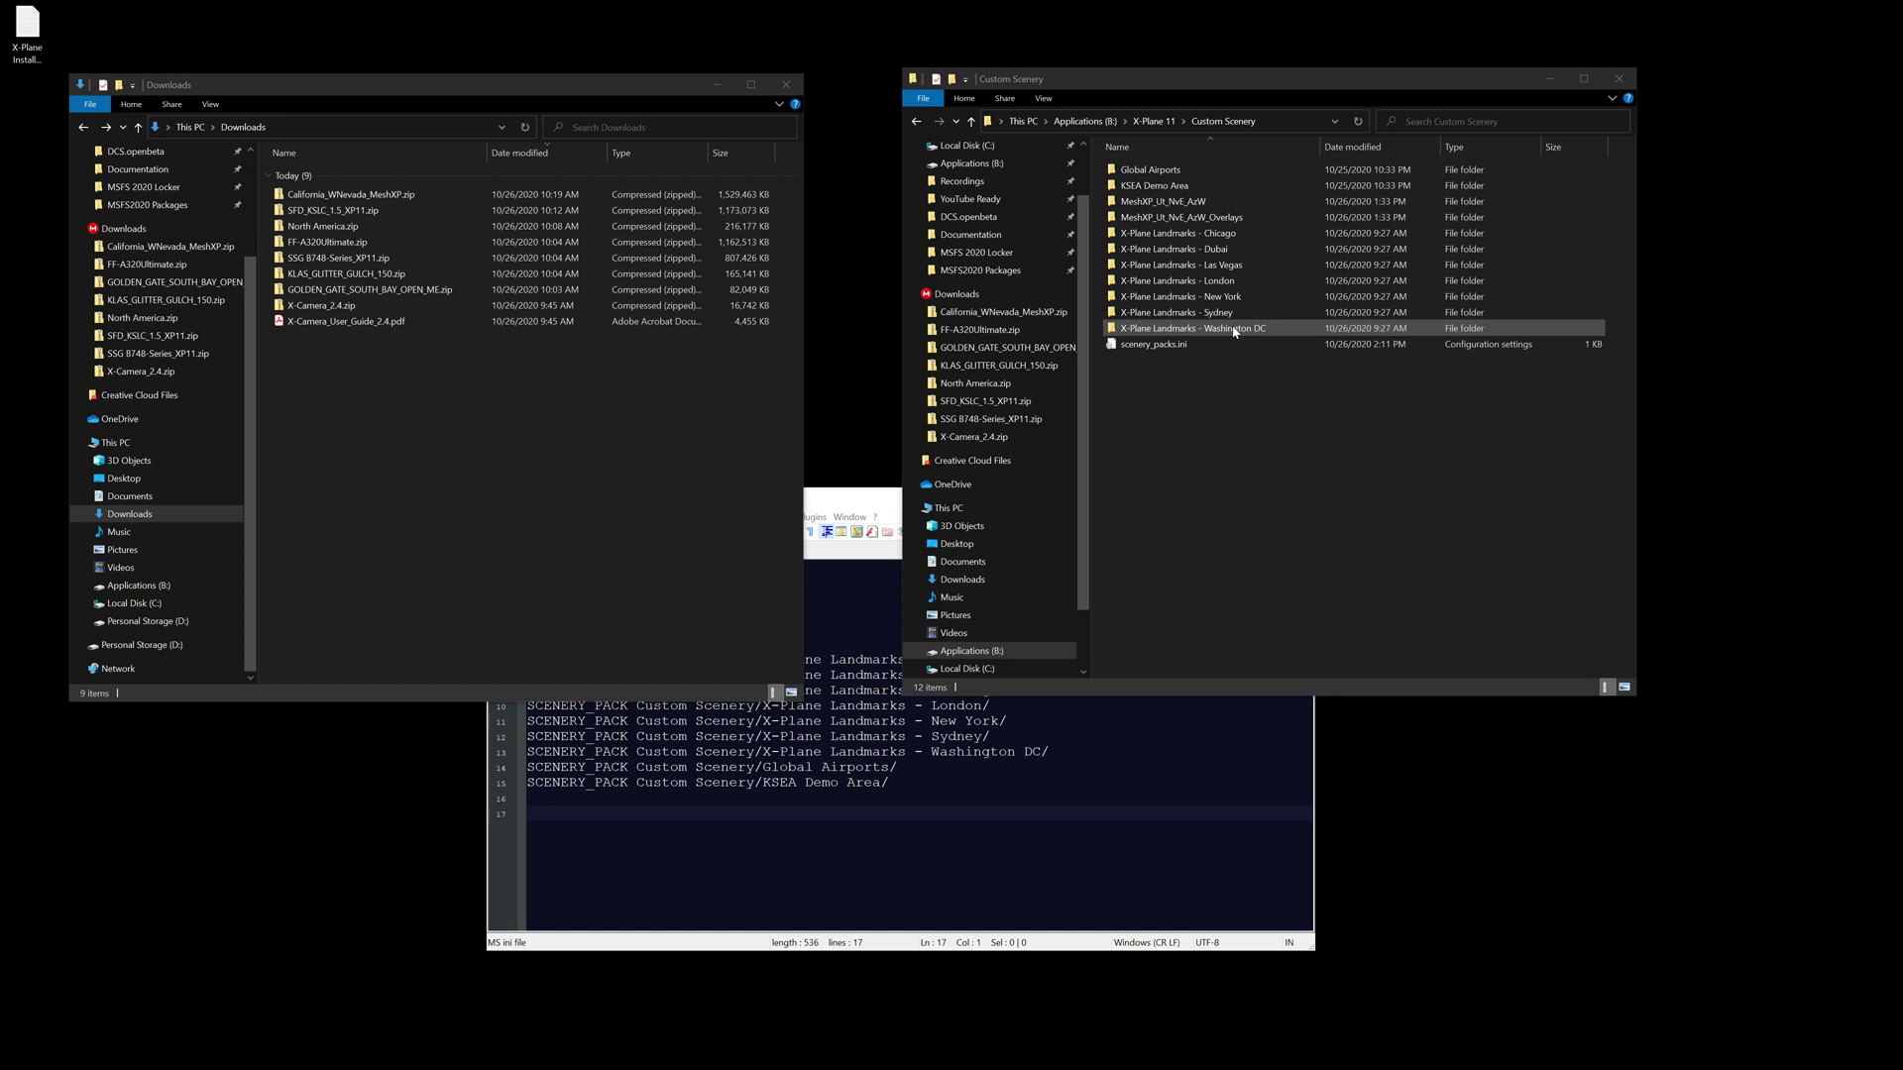
{"action": "left_click", "coordinate": [1100, 872]}
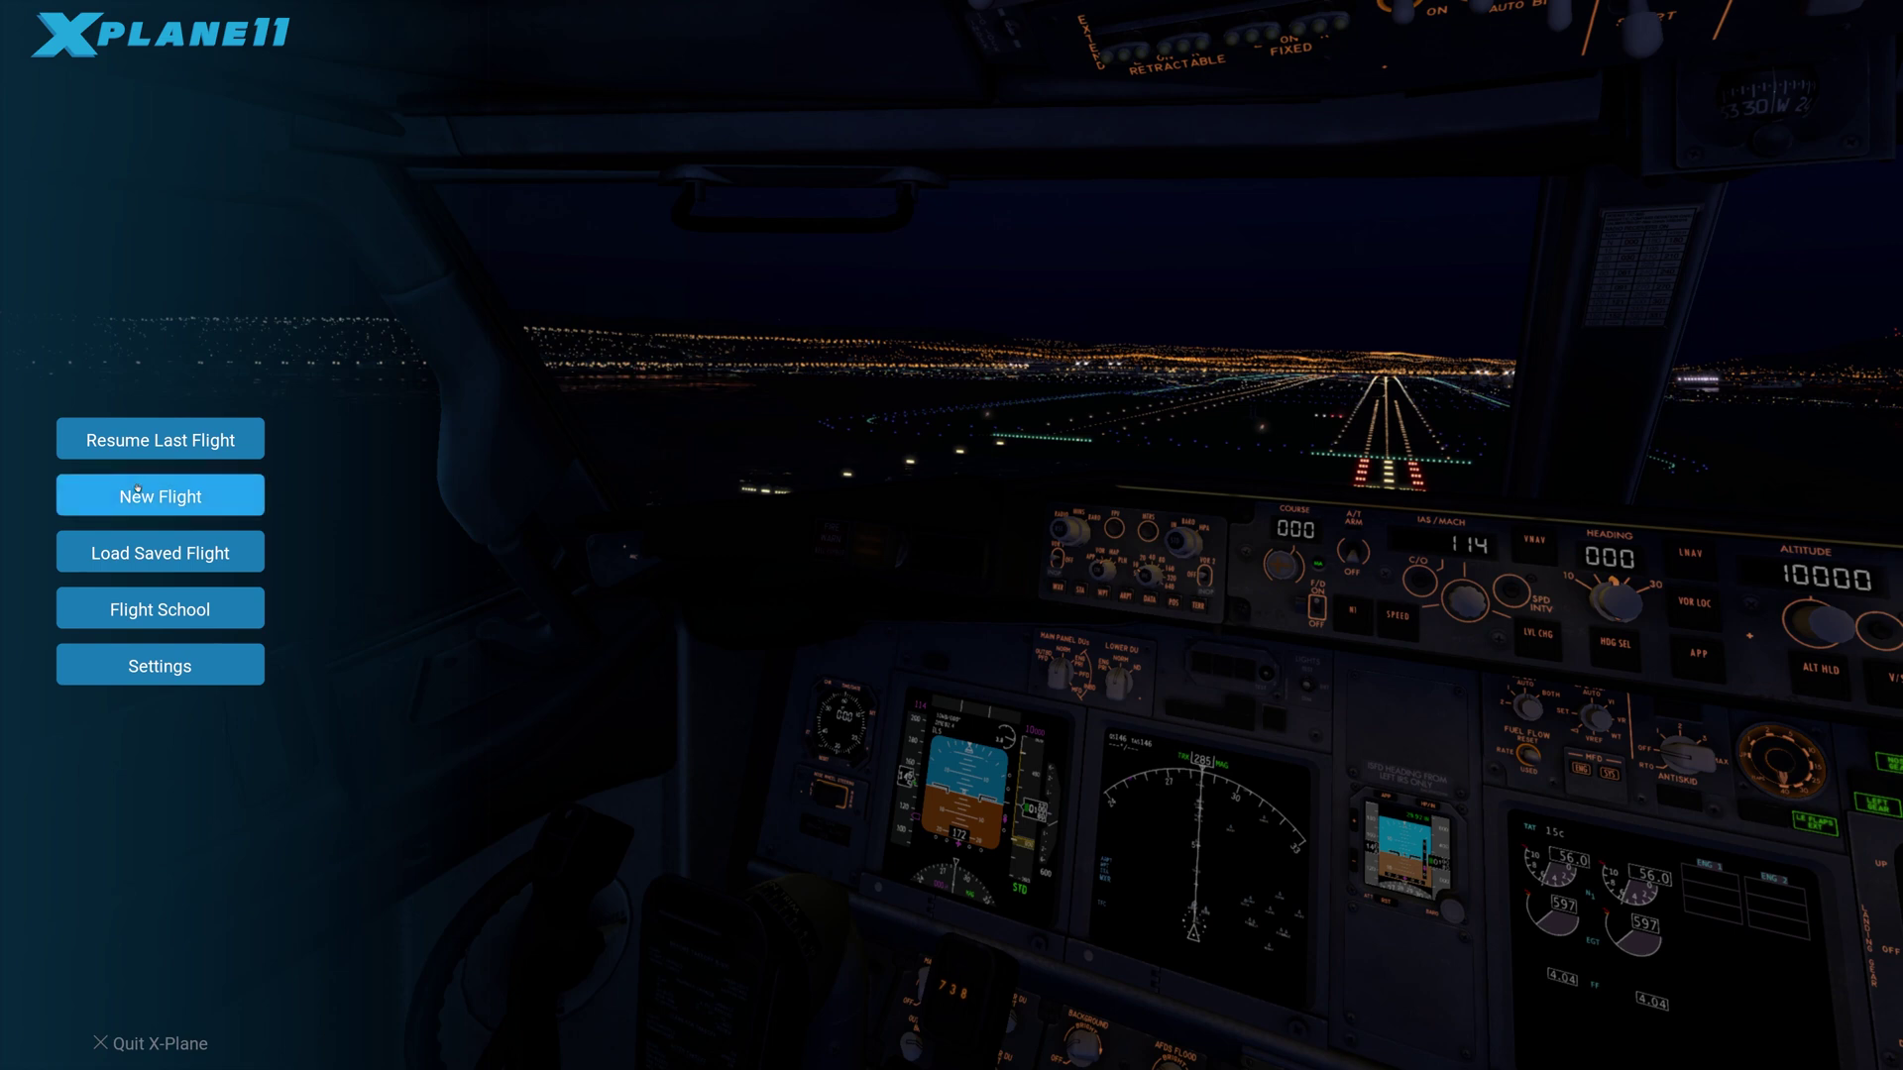
Step: Launch a new Cessna Skyhawk flight at Tucson Intl (KTUS) and swing the view left across the airport
{"action": "left_click", "coordinate": [176, 496]}
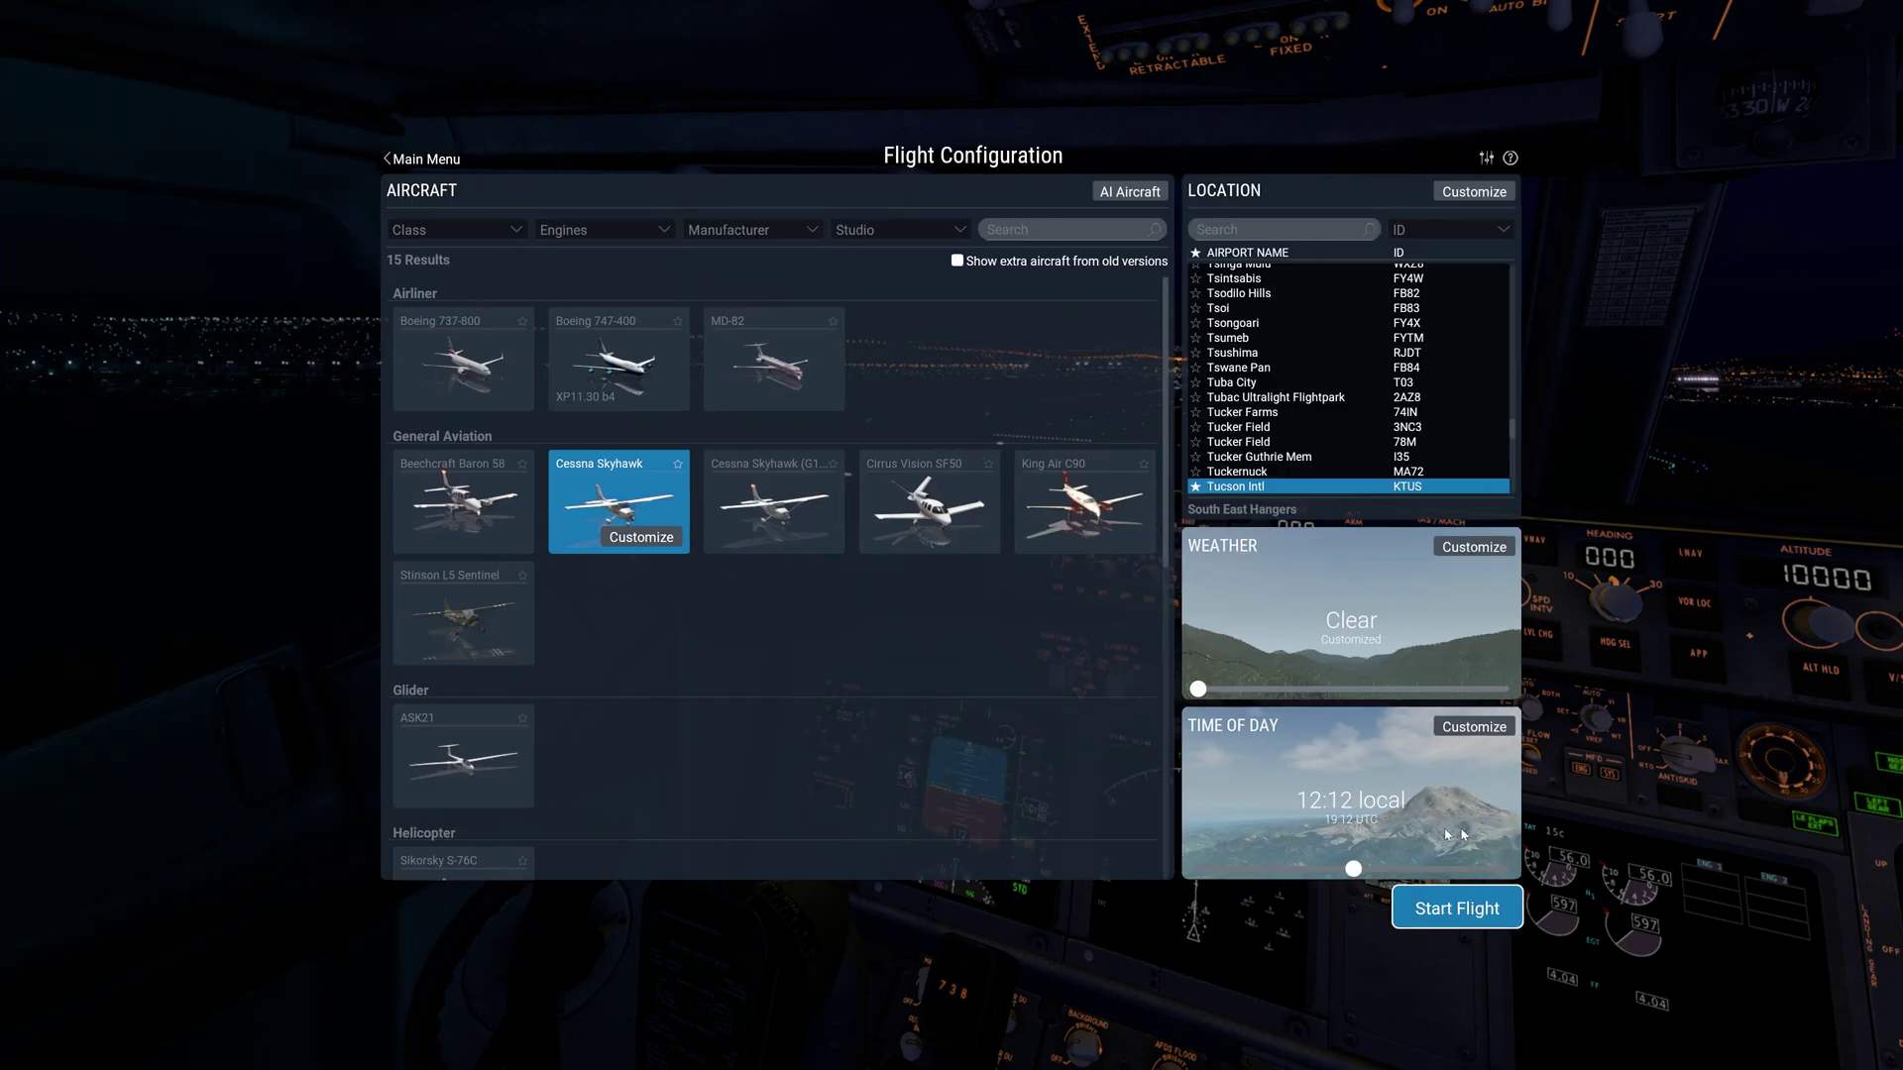
{"action": "left_click", "coordinate": [1469, 908]}
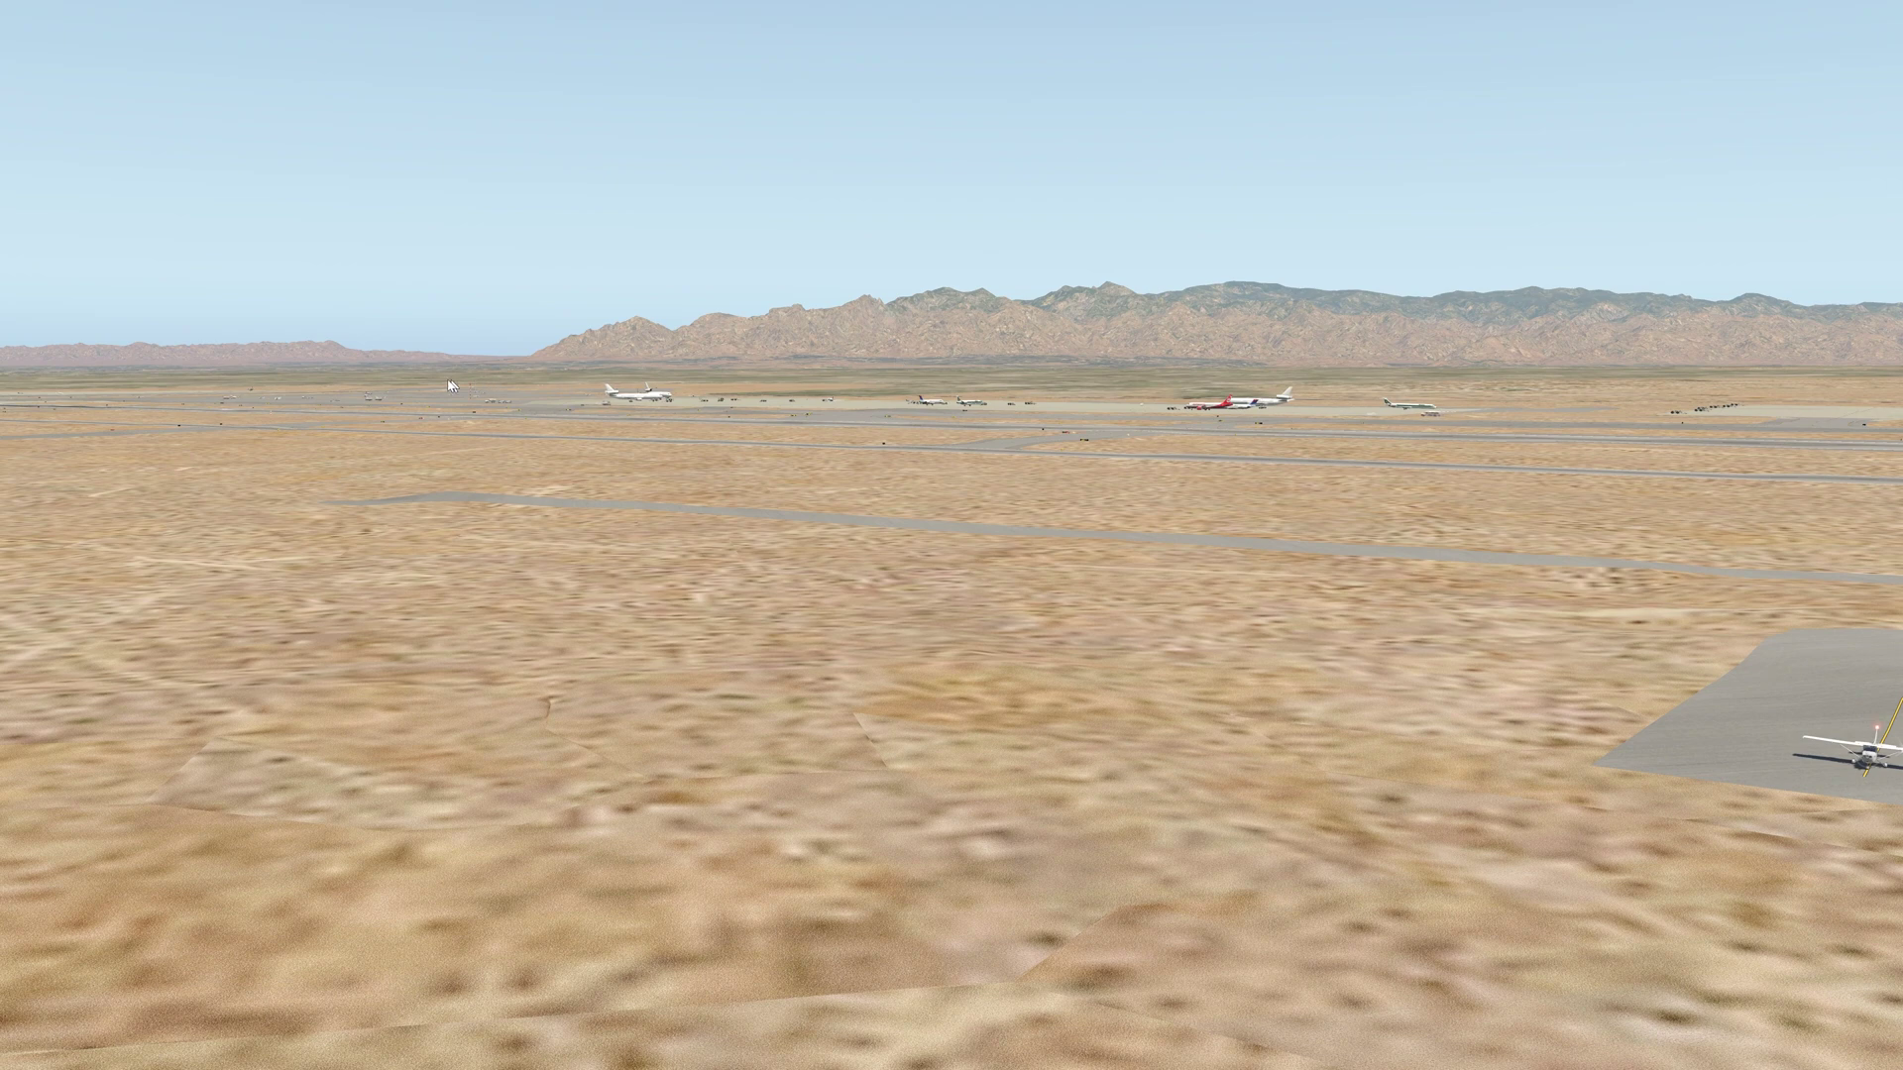
{"action": "key", "text": "Left"}
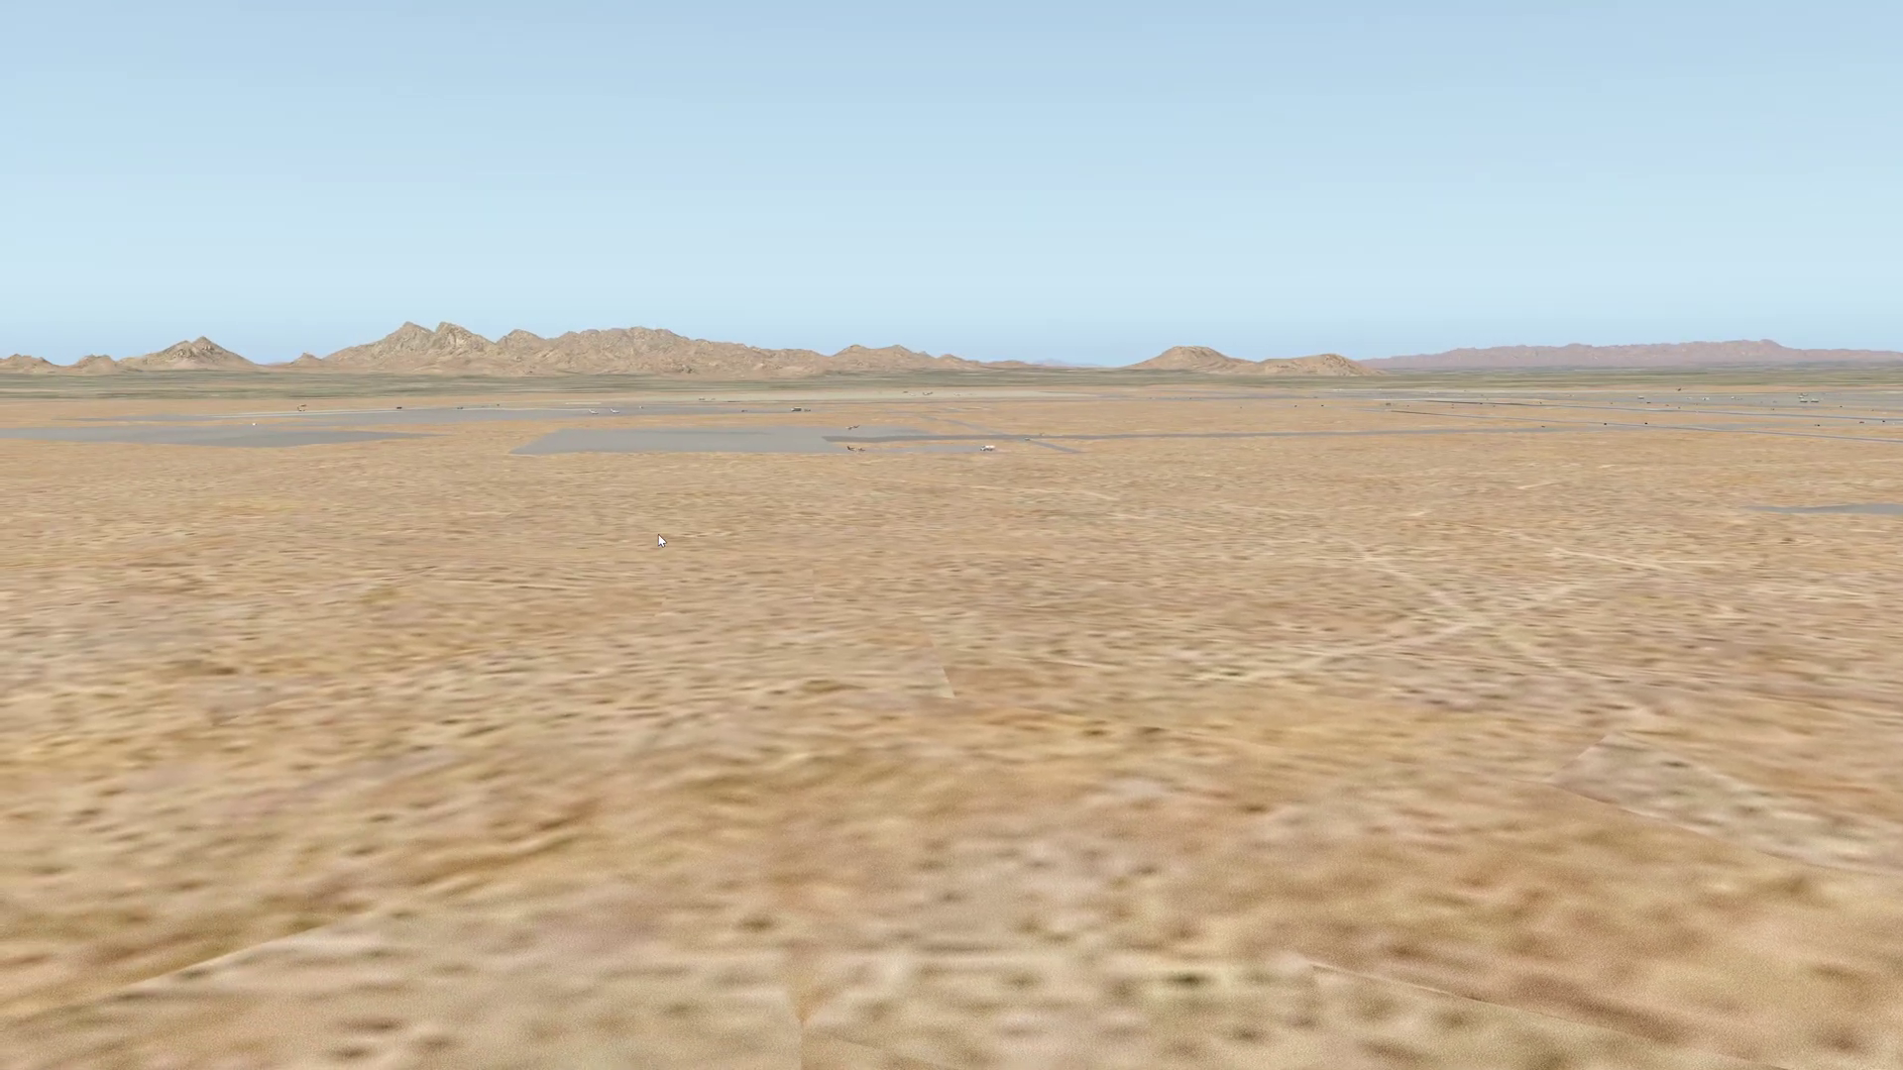
Step: Pan the outside view back to the parked Cessna, then exit to the main menu via Flight Configuration
{"action": "left_click_drag", "start_coordinate": [773, 562], "coordinate": [1479, 590]}
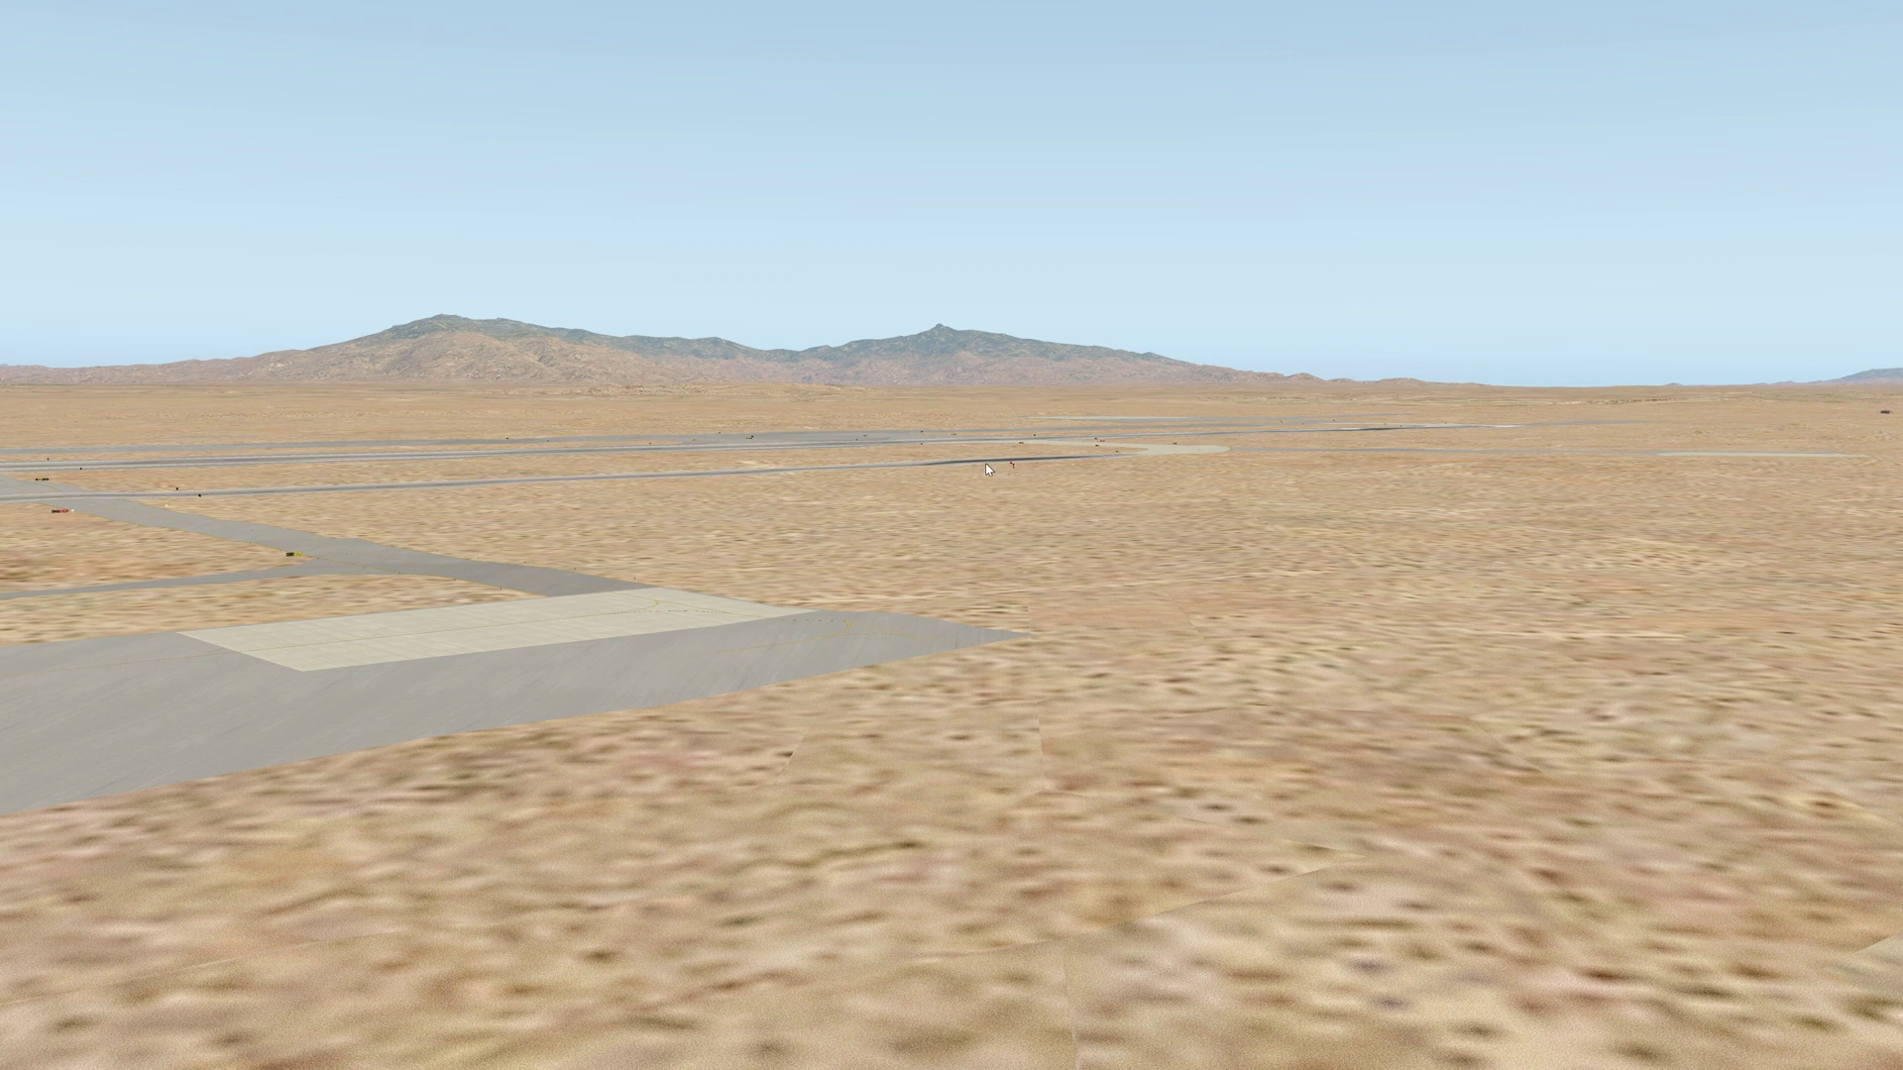
{"action": "mouse_move", "coordinate": [1883, 10]}
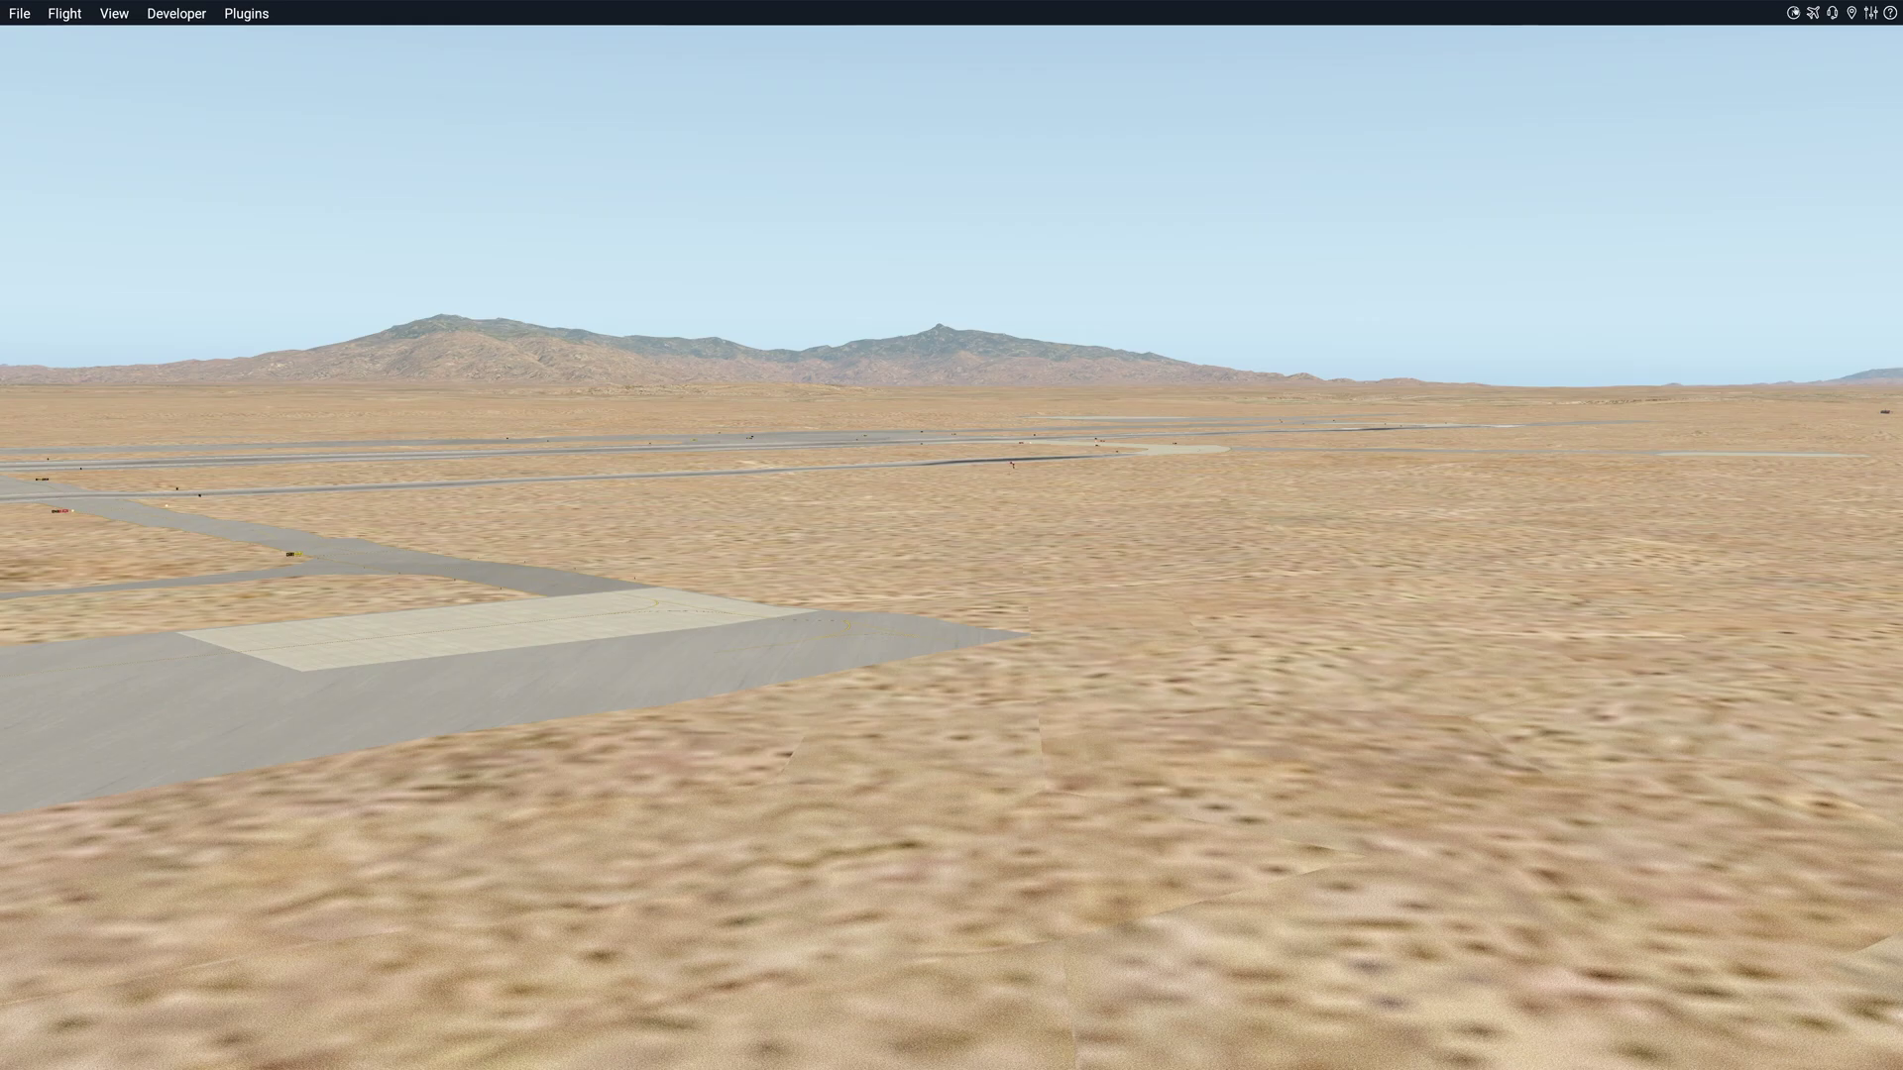
{"action": "left_click", "coordinate": [1812, 13]}
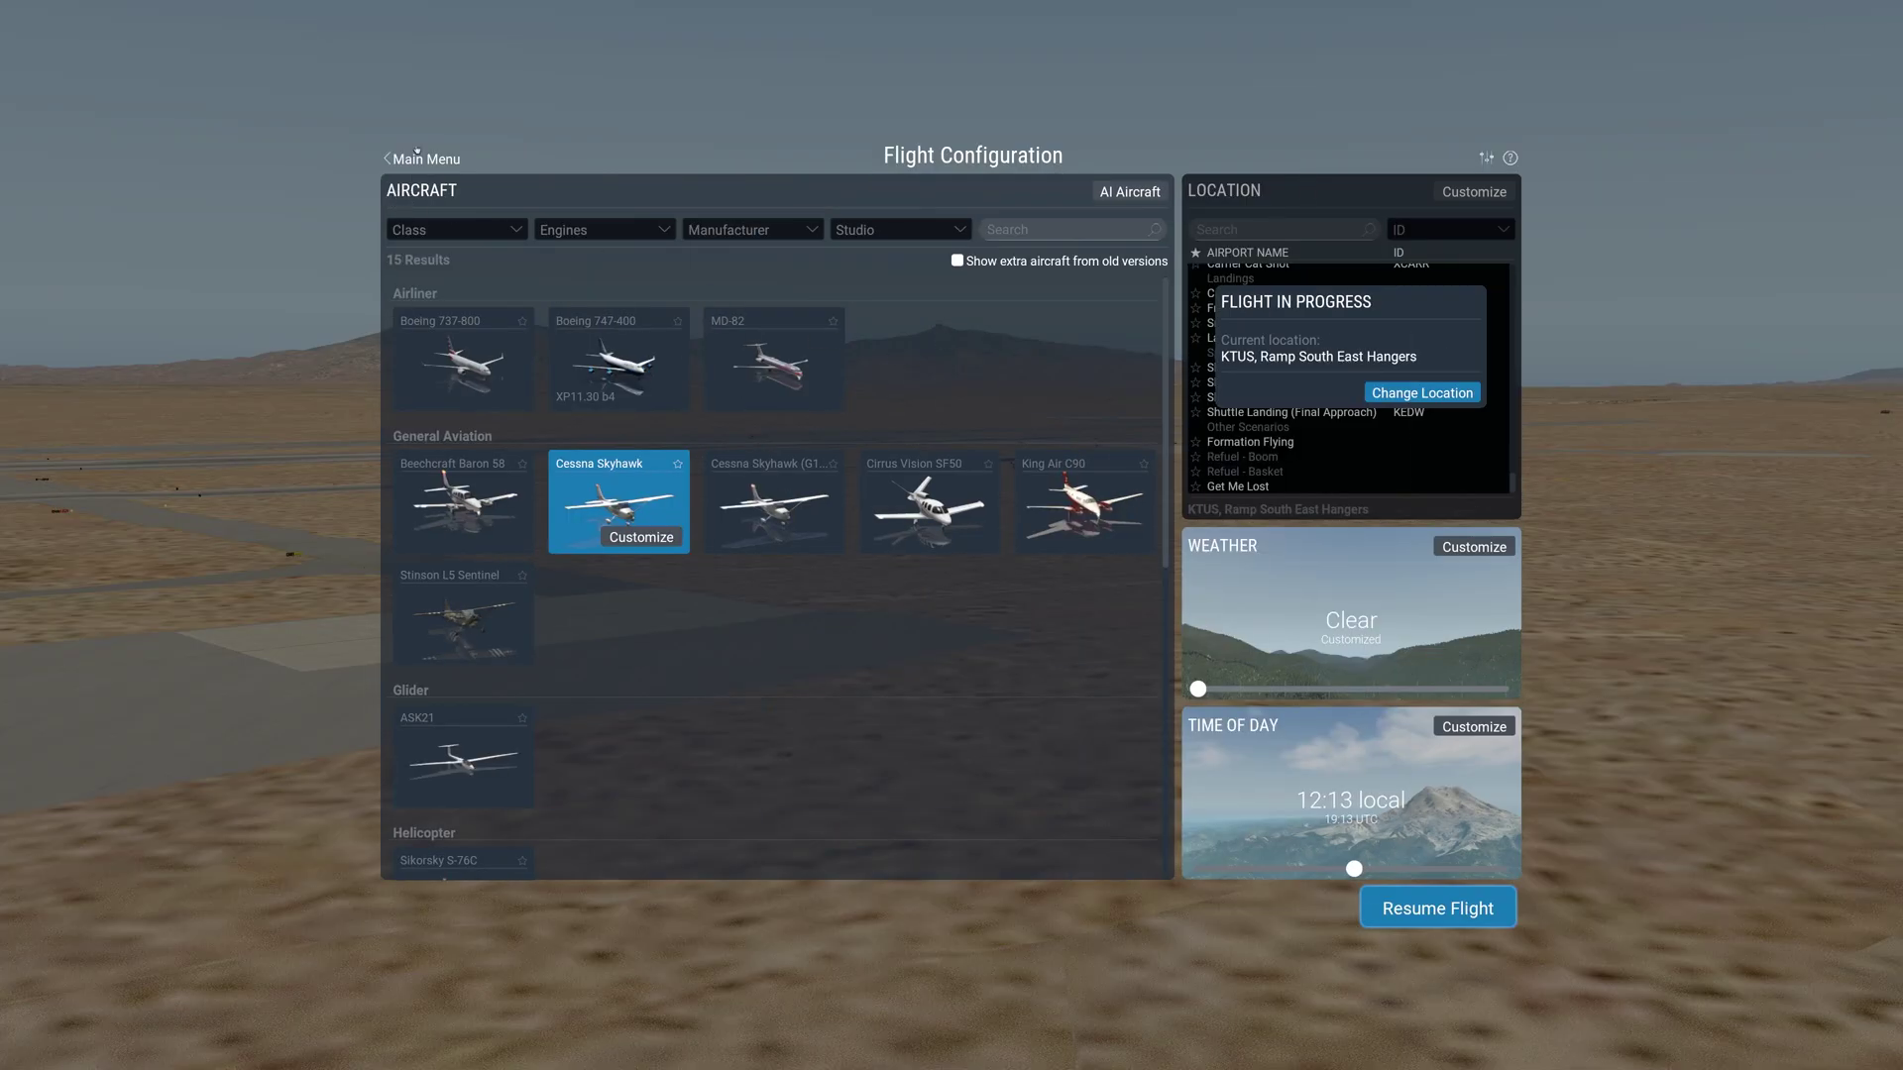
{"action": "left_click", "coordinate": [417, 153]}
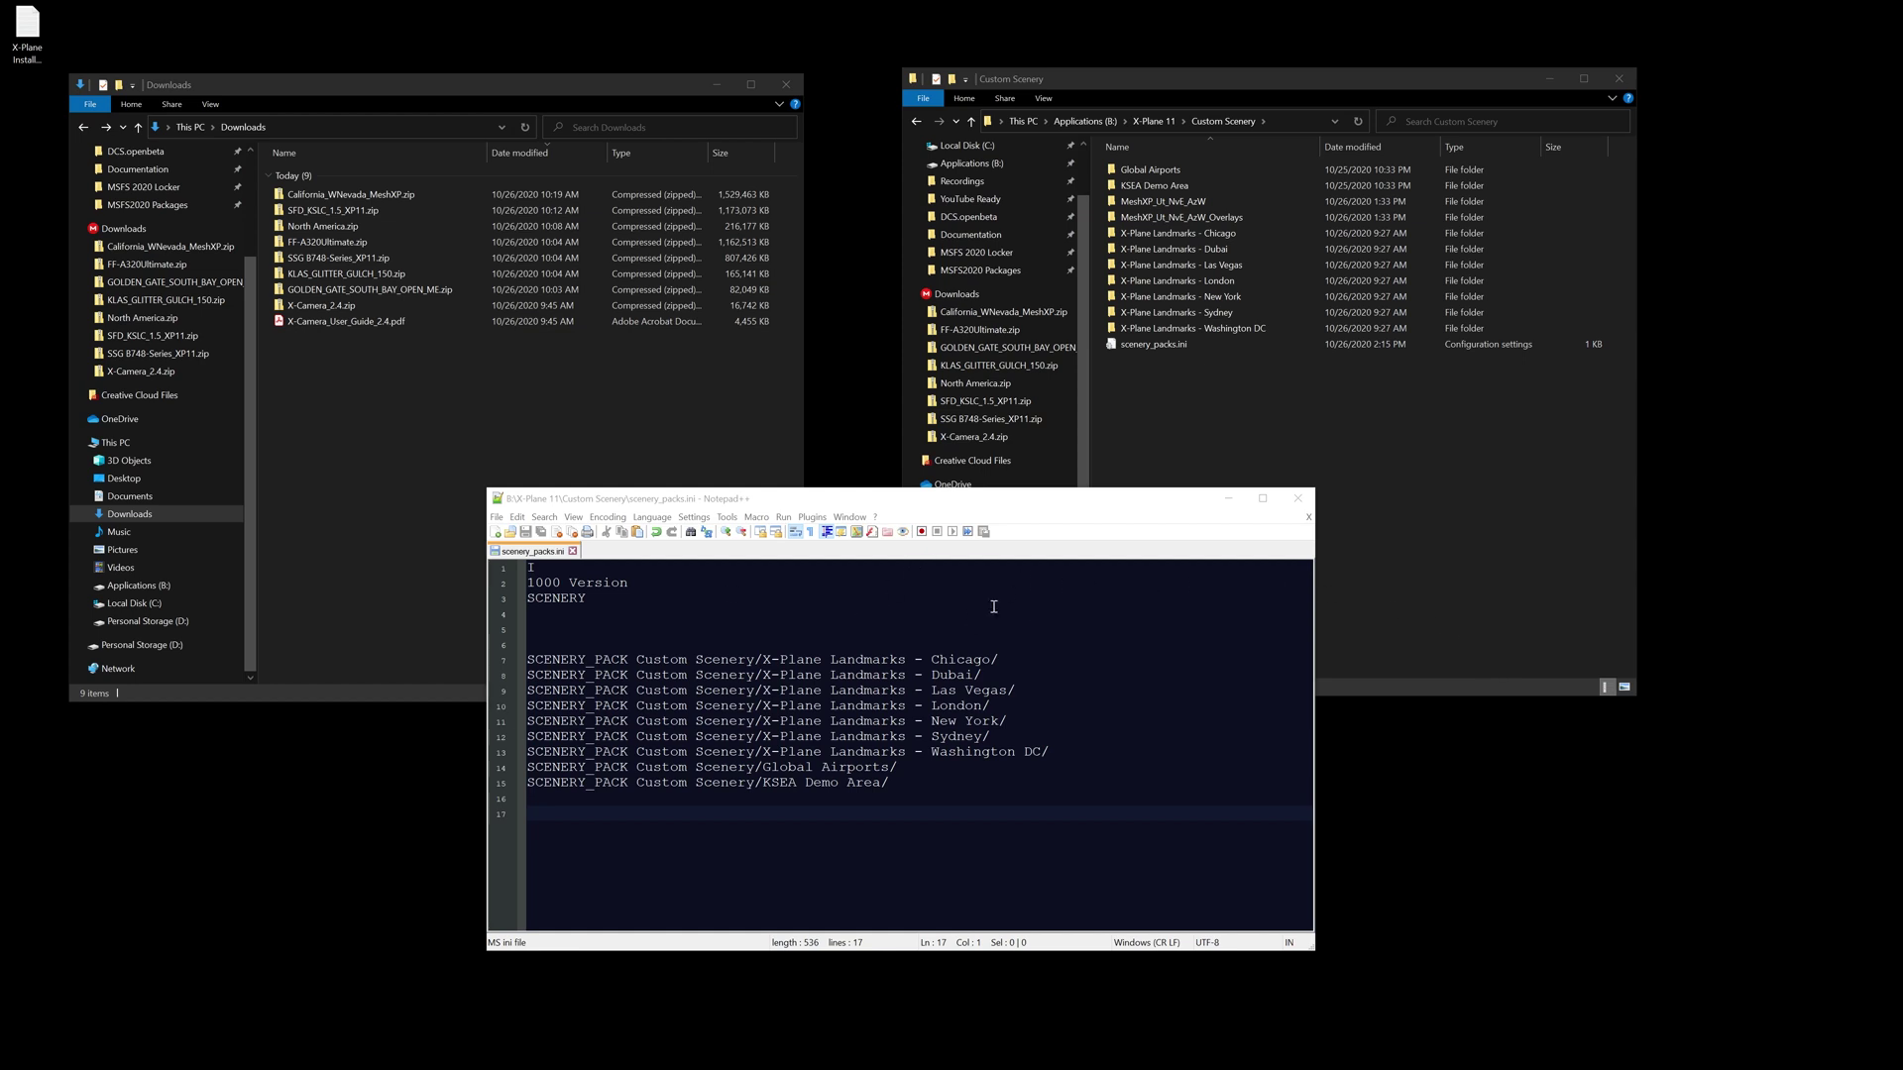
Step: Reload the externally changed scenery_packs.ini and select the MeshXP_Ut_NvE_AzW_Overlays line on line 6
{"action": "left_click", "coordinate": [994, 609]}
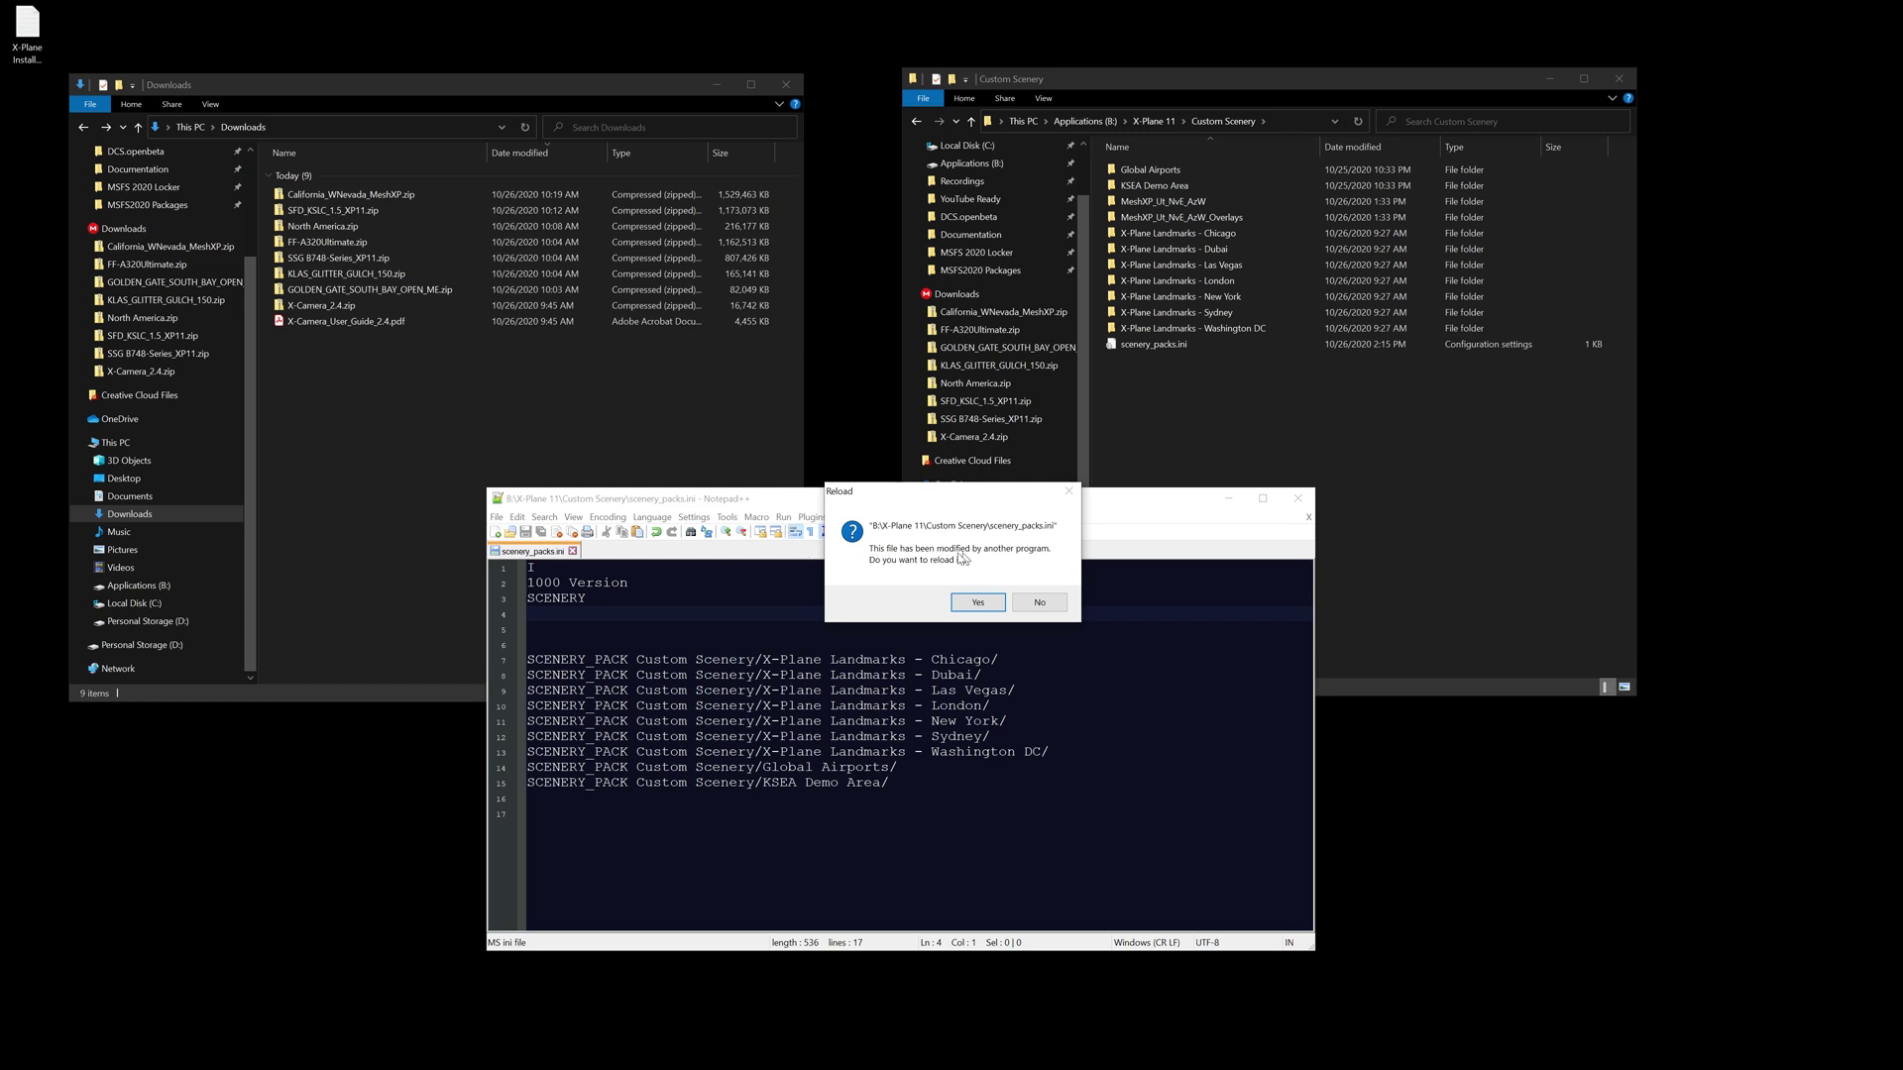
{"action": "left_click", "coordinate": [979, 604]}
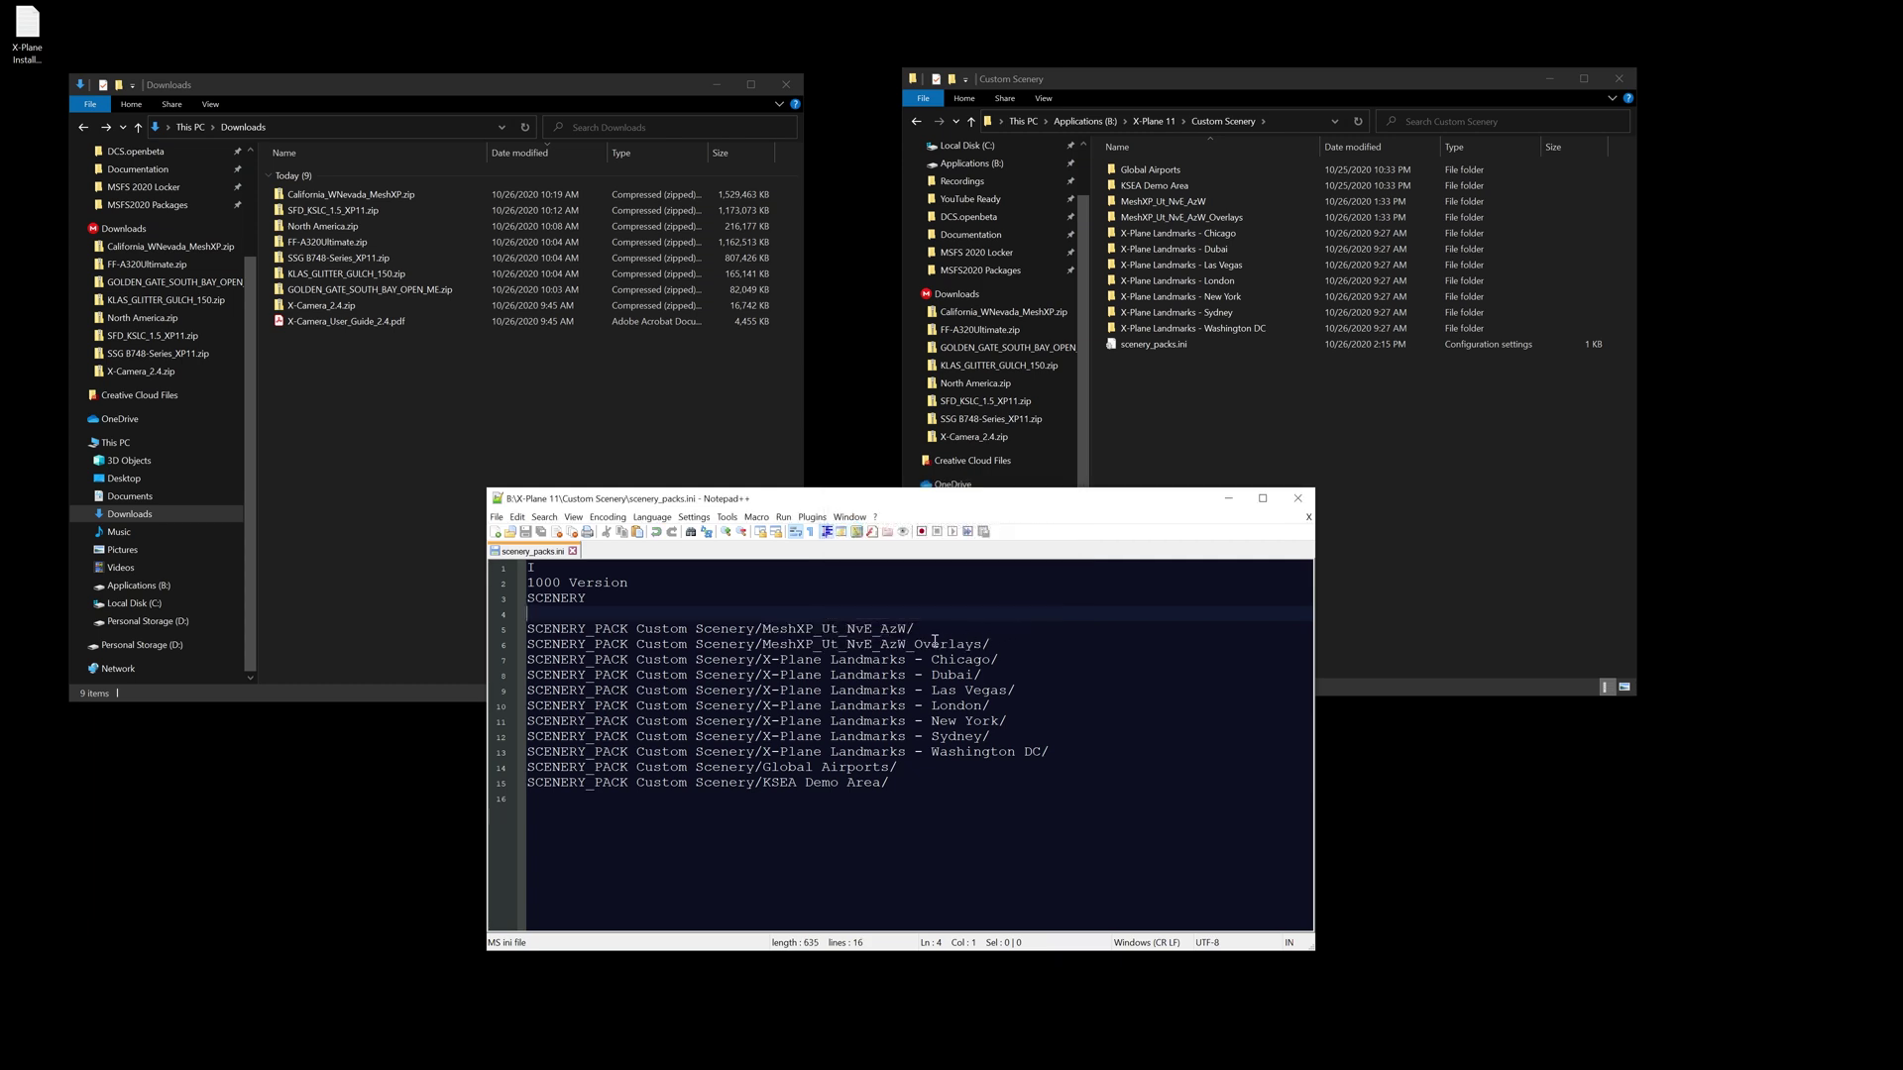
{"action": "left_click_drag", "start_coordinate": [915, 628], "coordinate": [521, 631]}
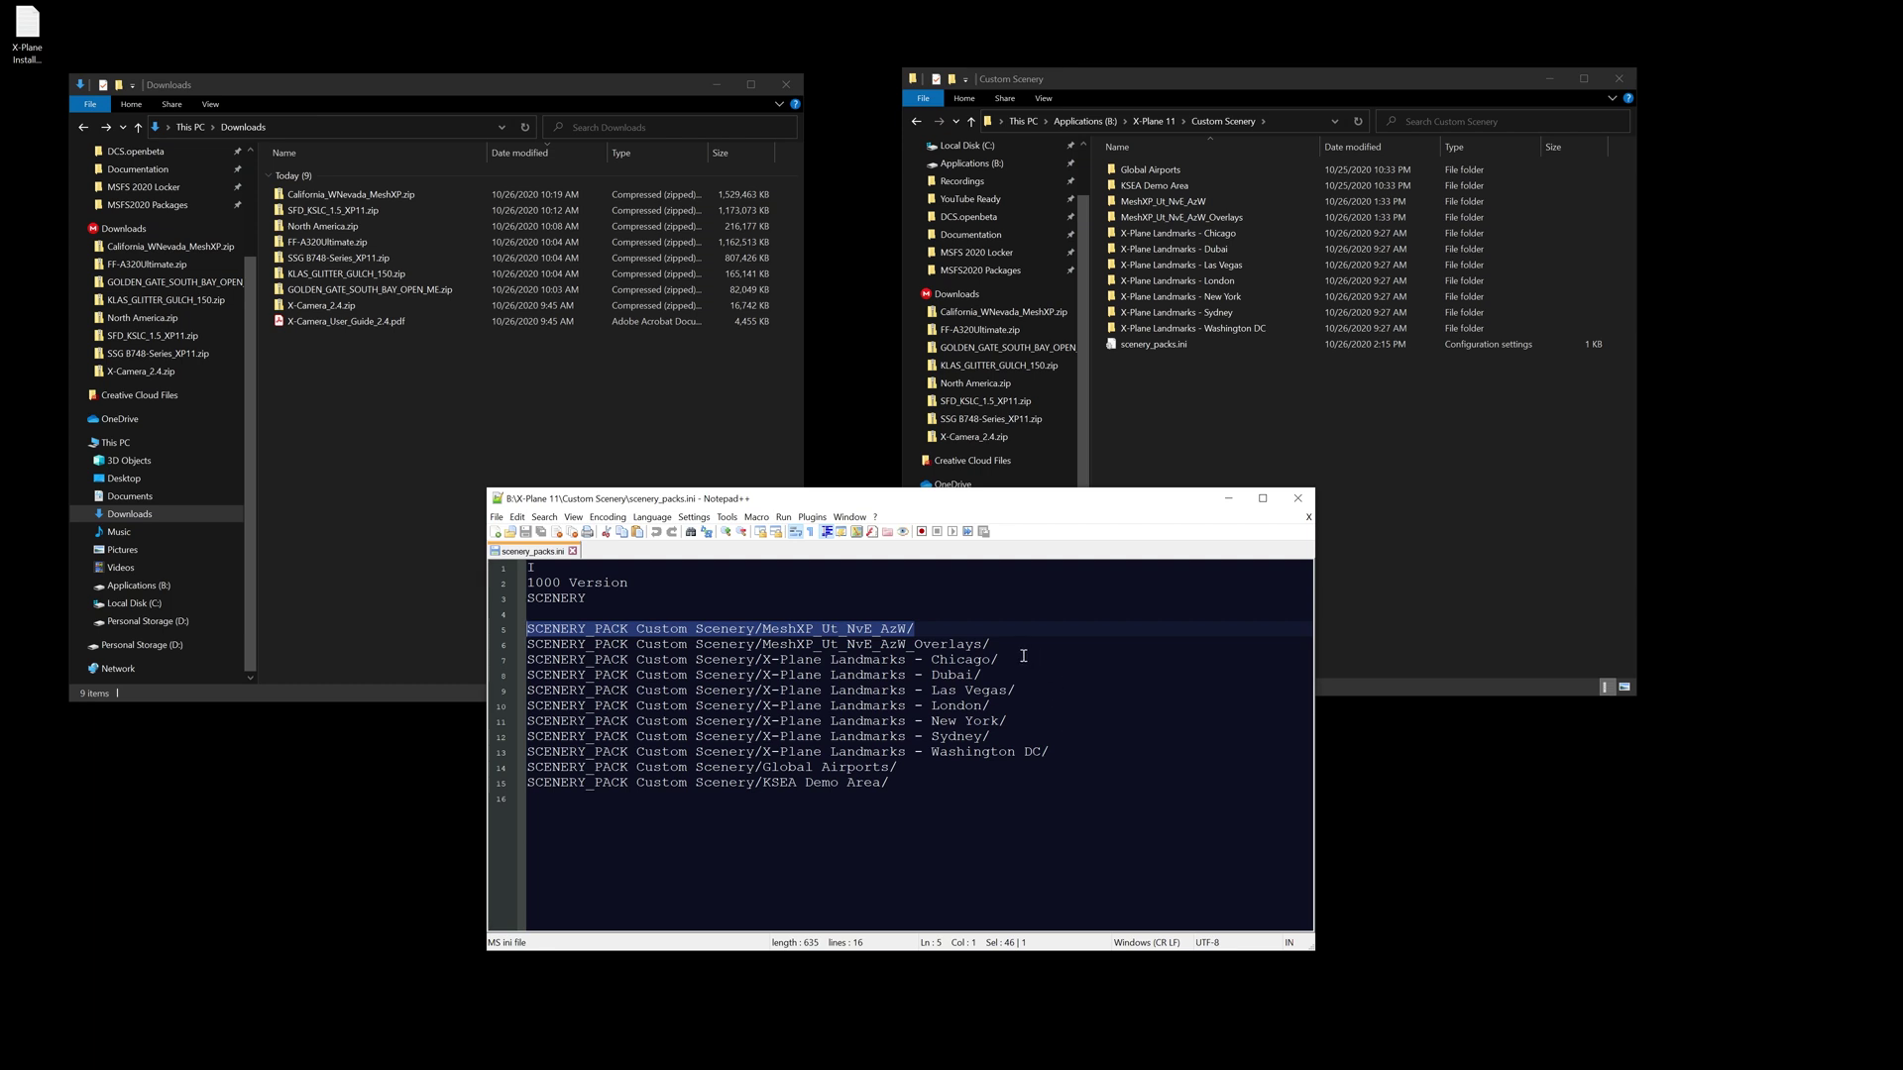
{"action": "left_click_drag", "start_coordinate": [996, 644], "coordinate": [518, 648]}
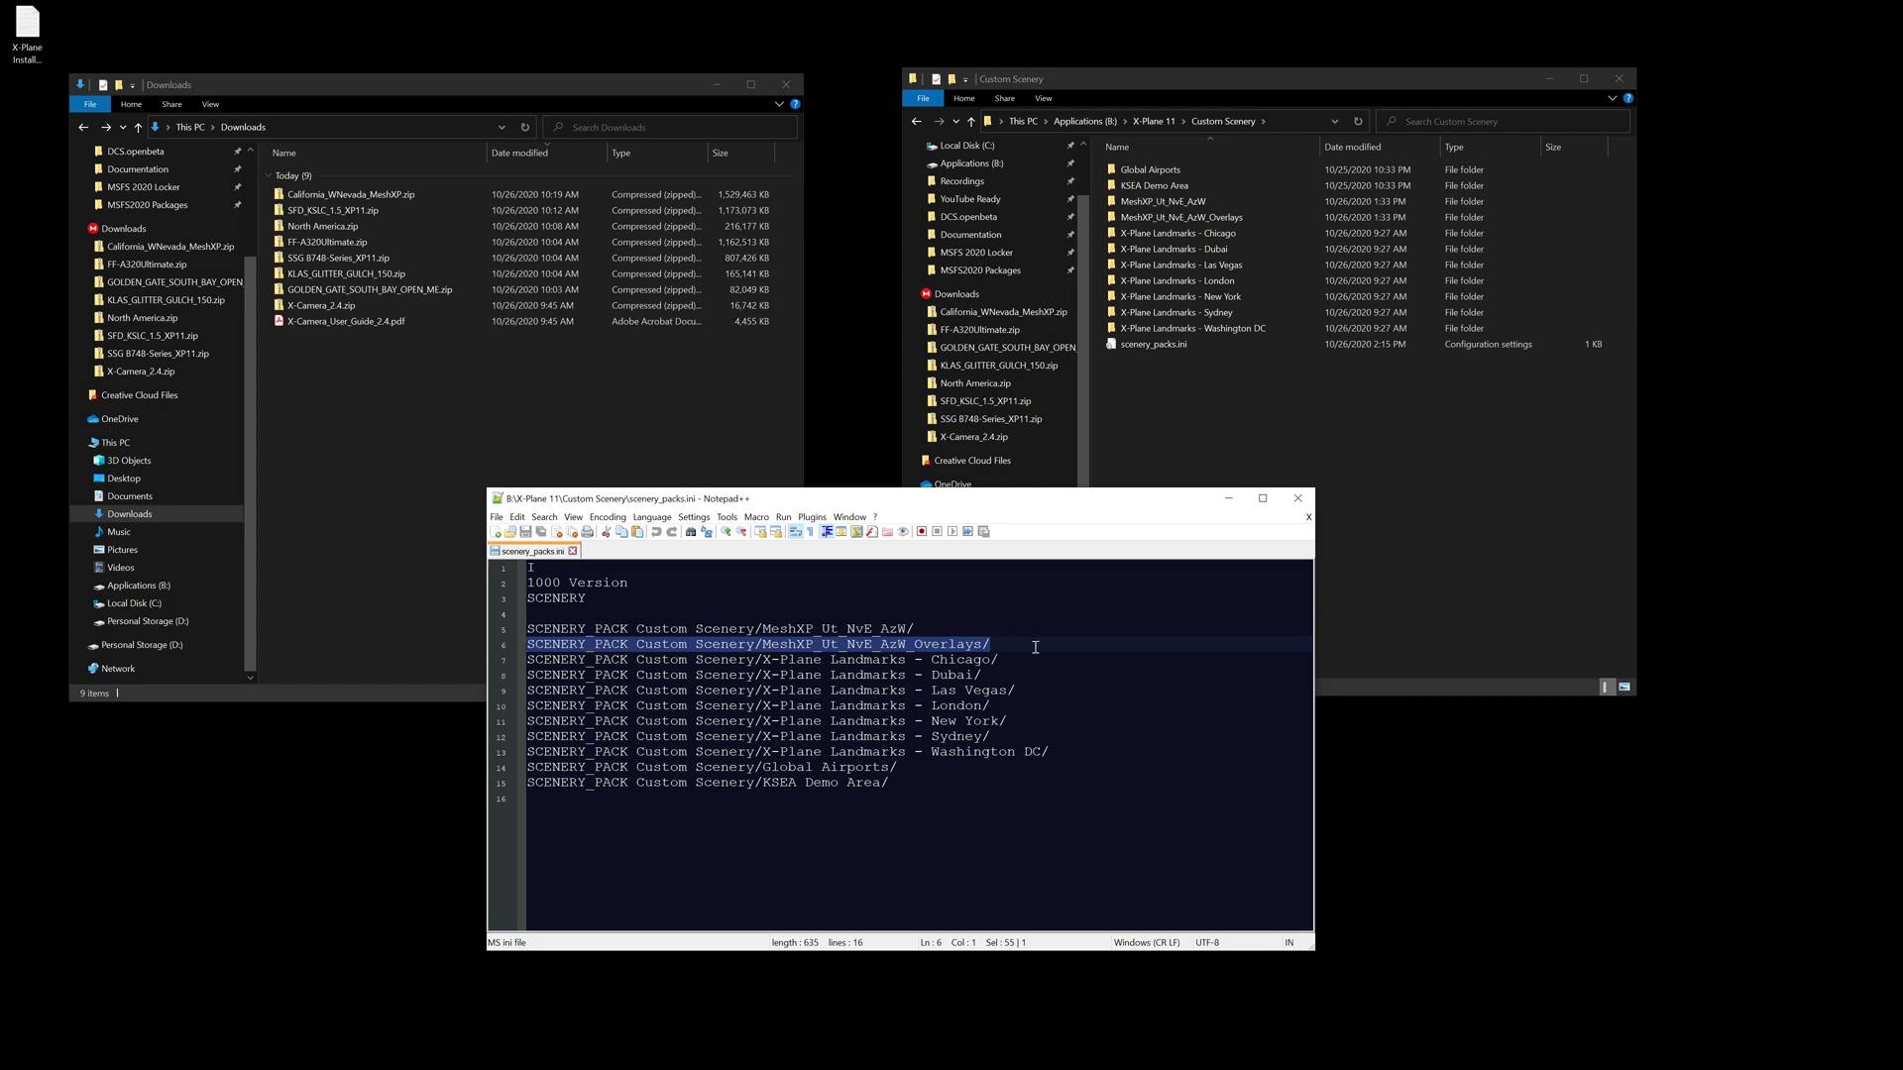
{"action": "left_click_drag", "start_coordinate": [1035, 647], "coordinate": [518, 649]}
{"action": "left_click_drag", "start_coordinate": [1032, 643], "coordinate": [521, 658]}
{"action": "key", "text": "ctrl+c"}
Step: Cut the Overlays line from line 6, paste it above the MeshXP_Ut_NvE_AzW mesh entry, and save
{"action": "key", "text": "Delete"}
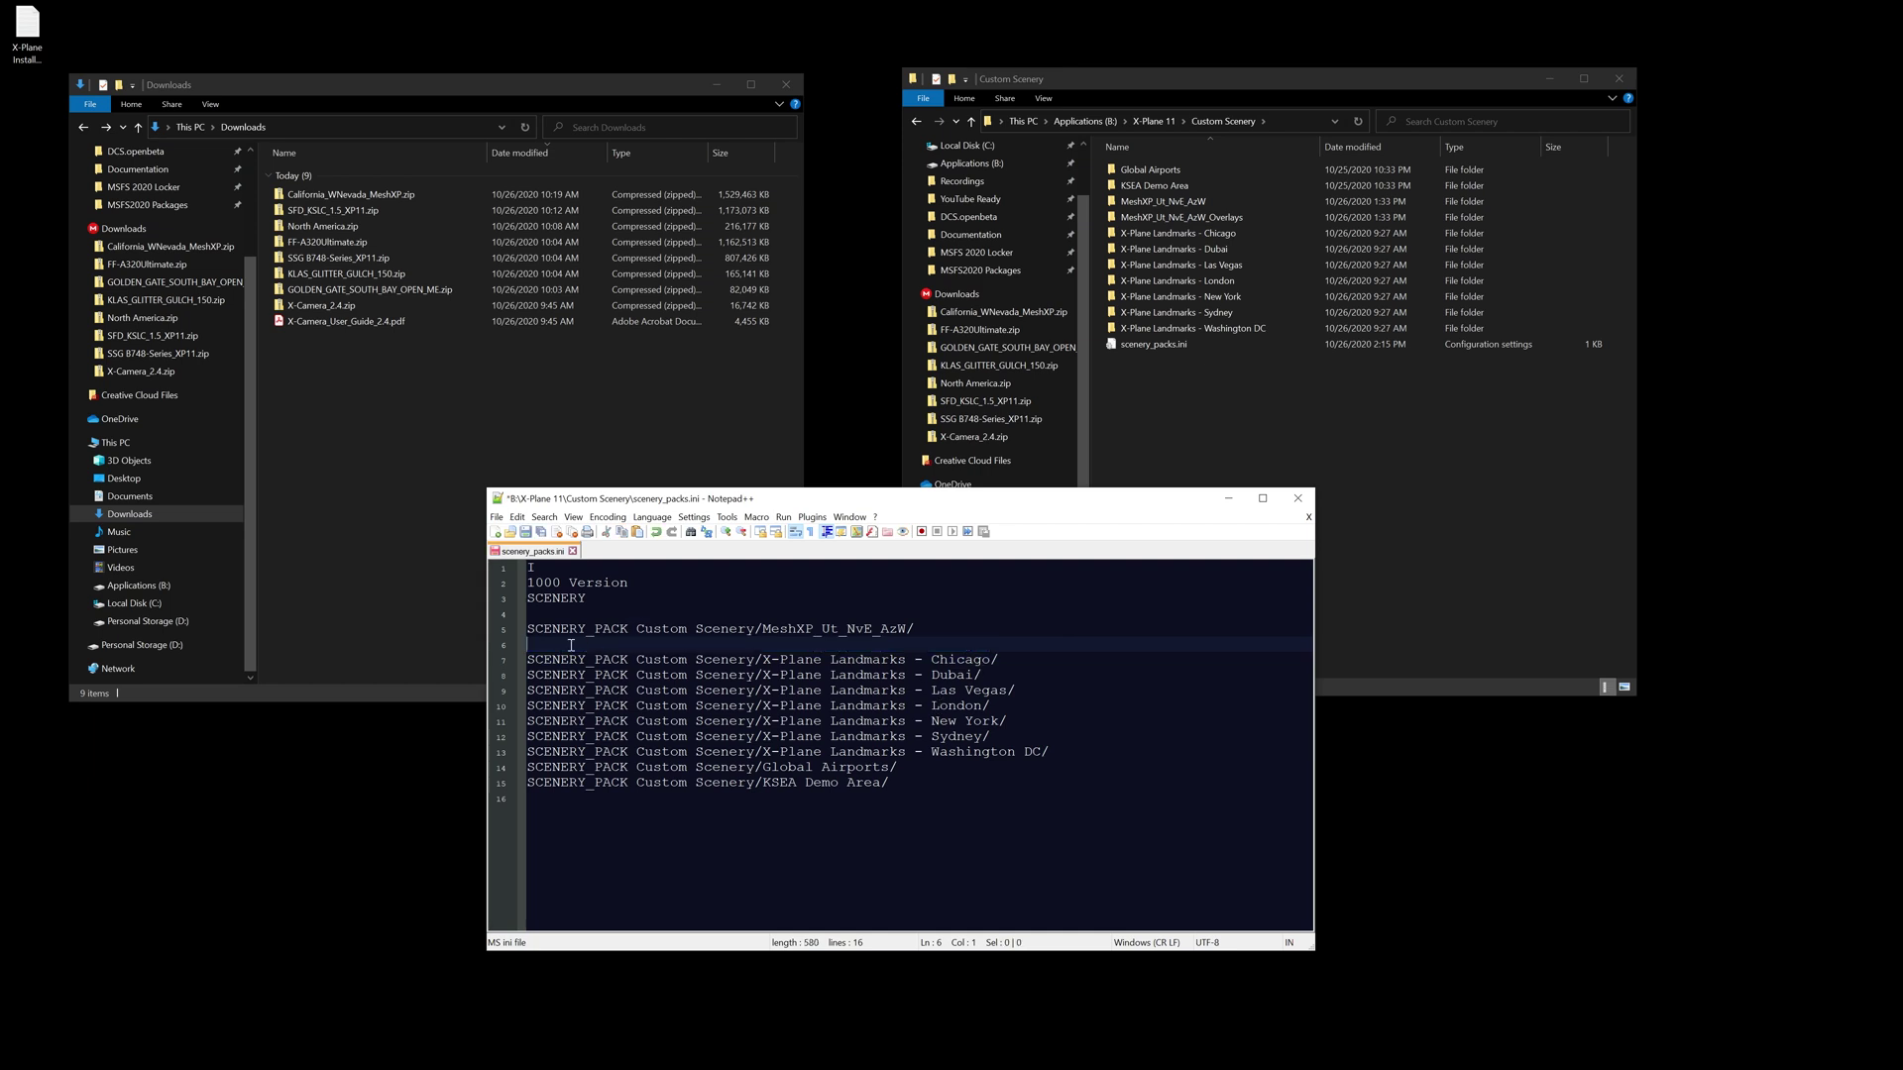
{"action": "key", "text": "Delete"}
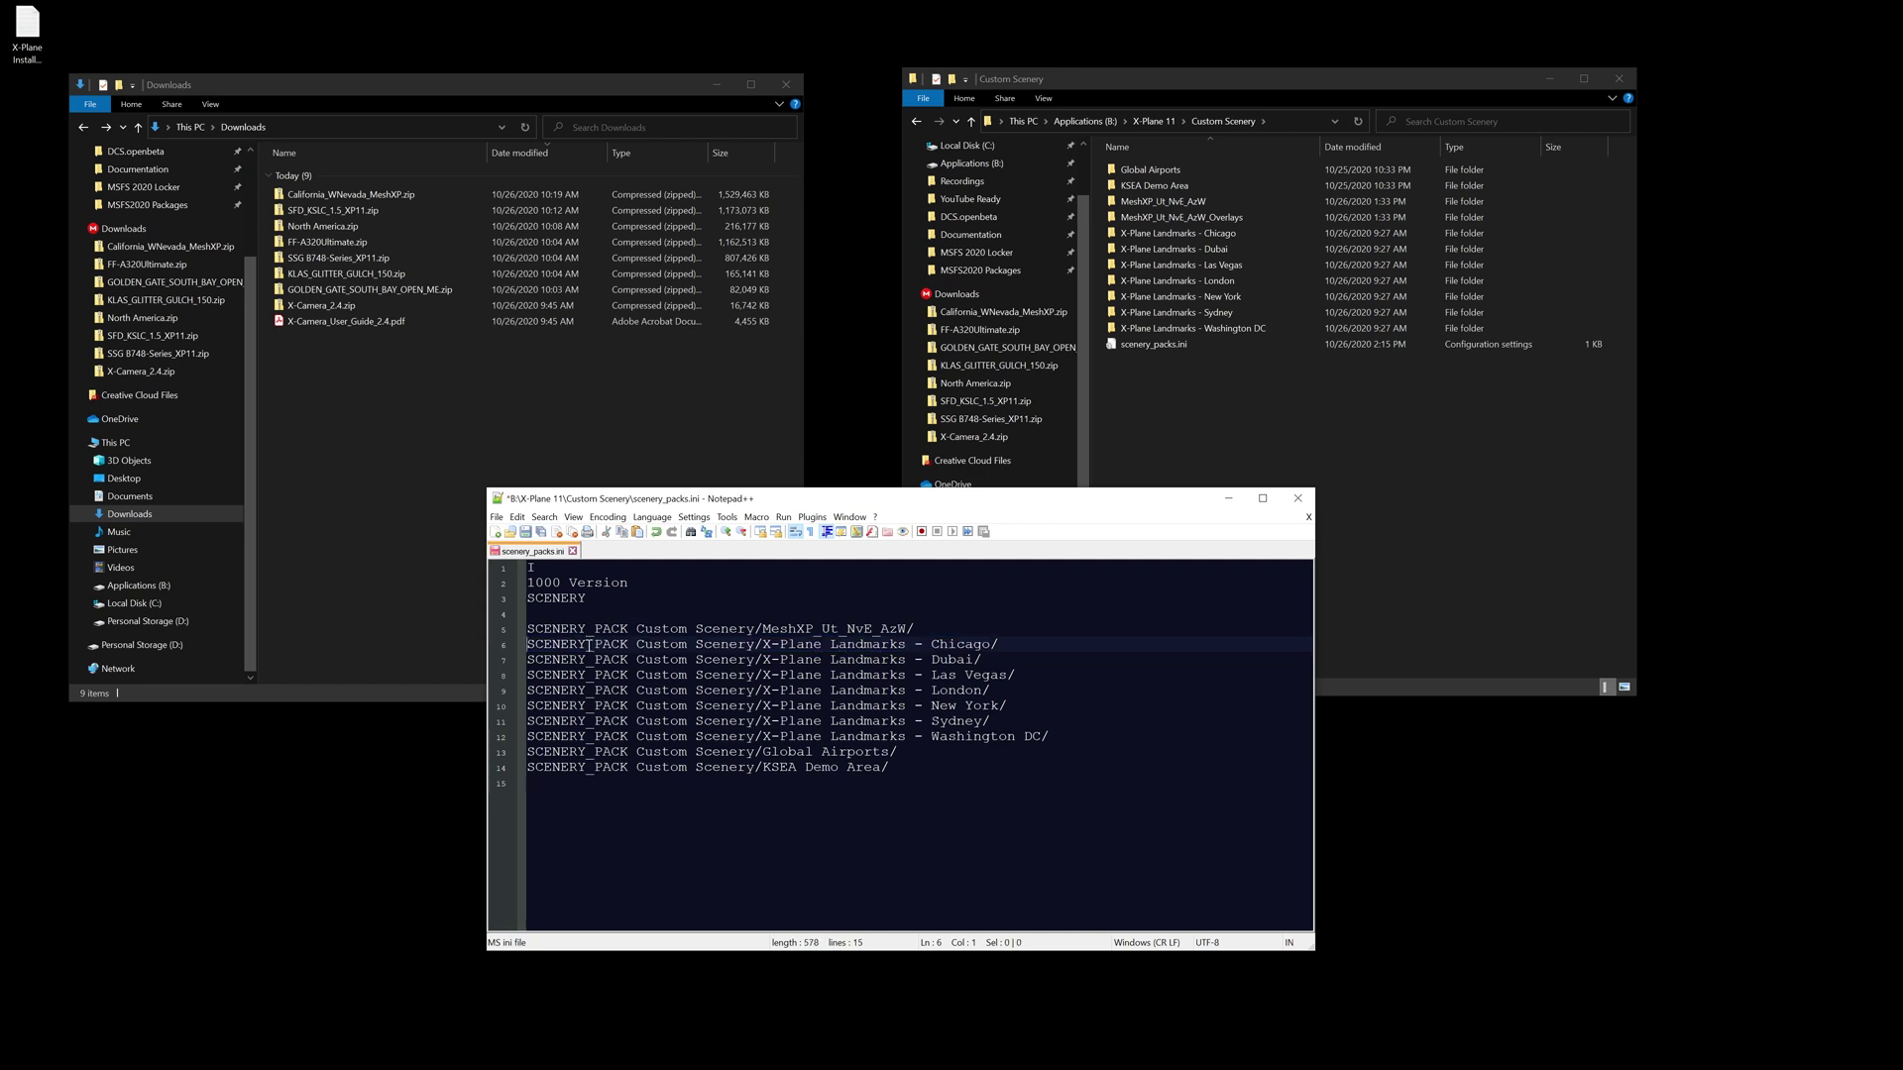
{"action": "key", "text": "Up"}
{"action": "key", "text": "Up"}
{"action": "key", "text": "Return"}
{"action": "key", "text": "Return"}
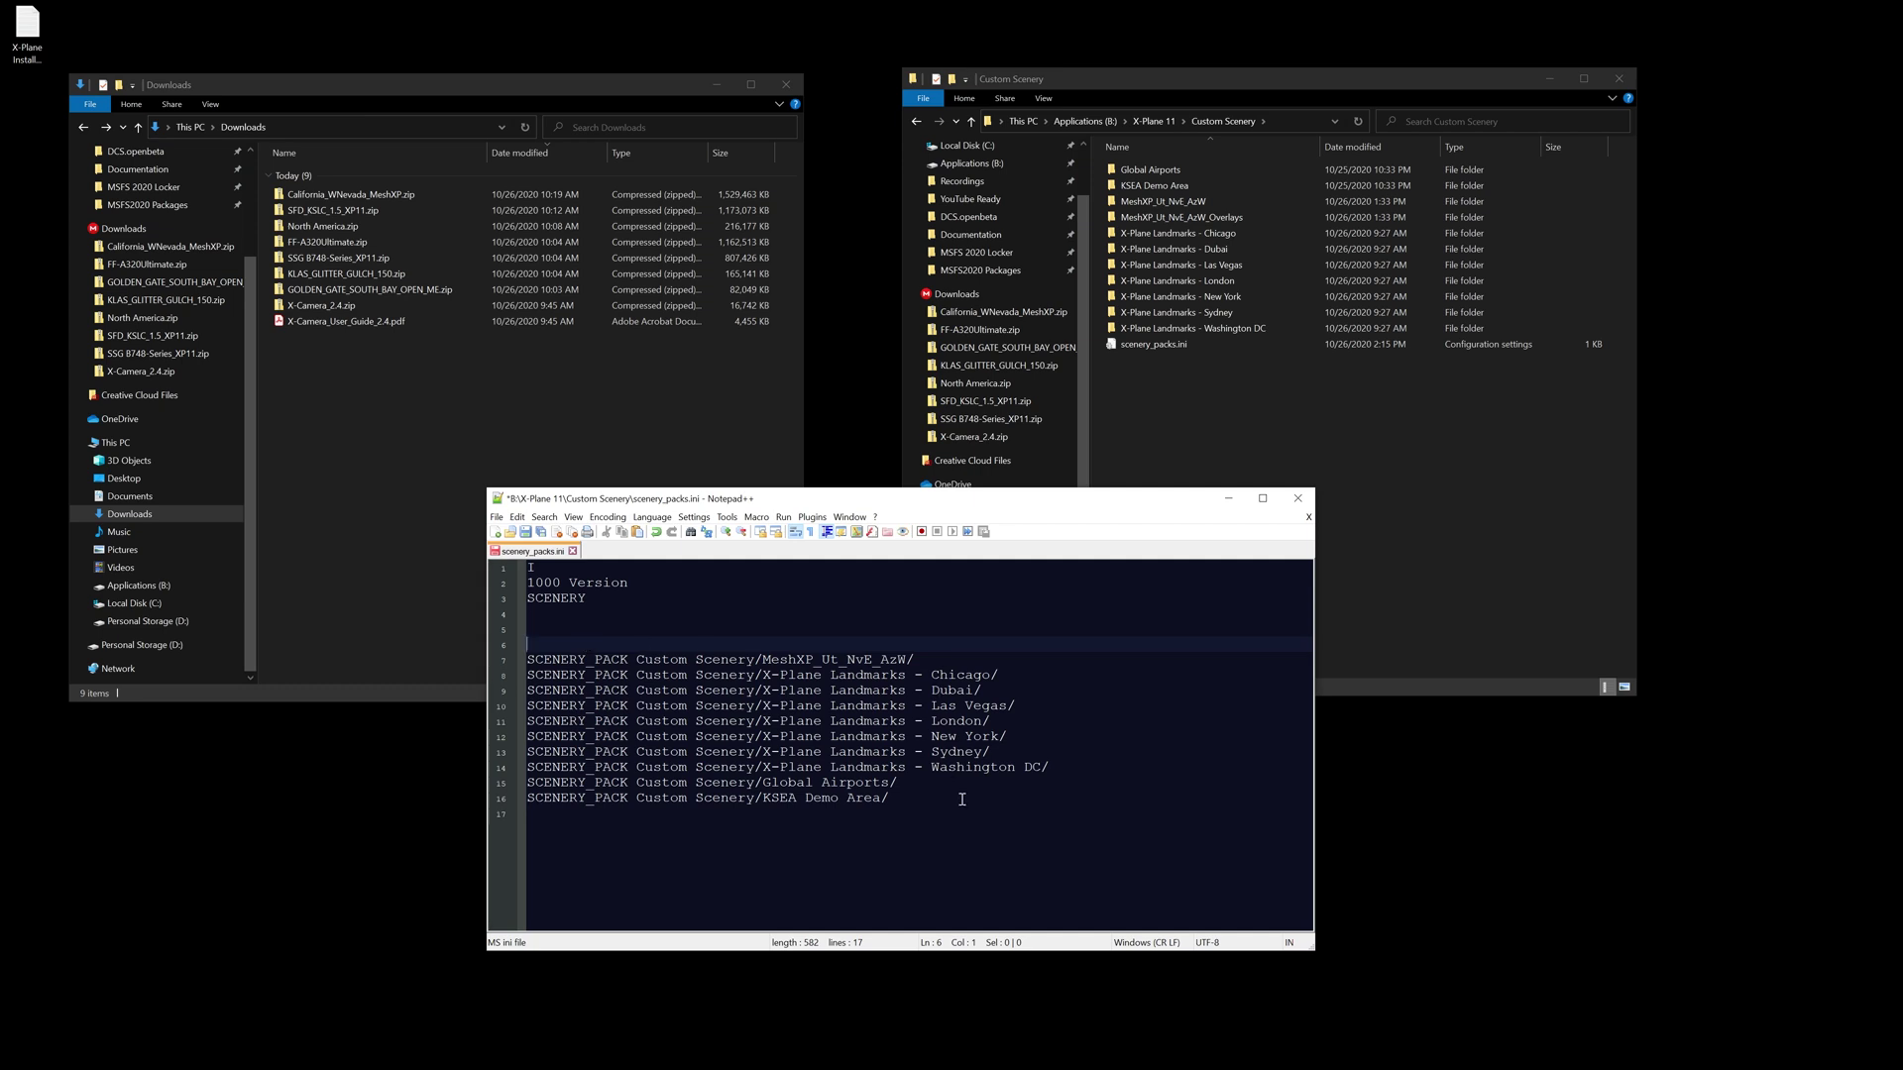
{"action": "key", "text": "ctrl+v"}
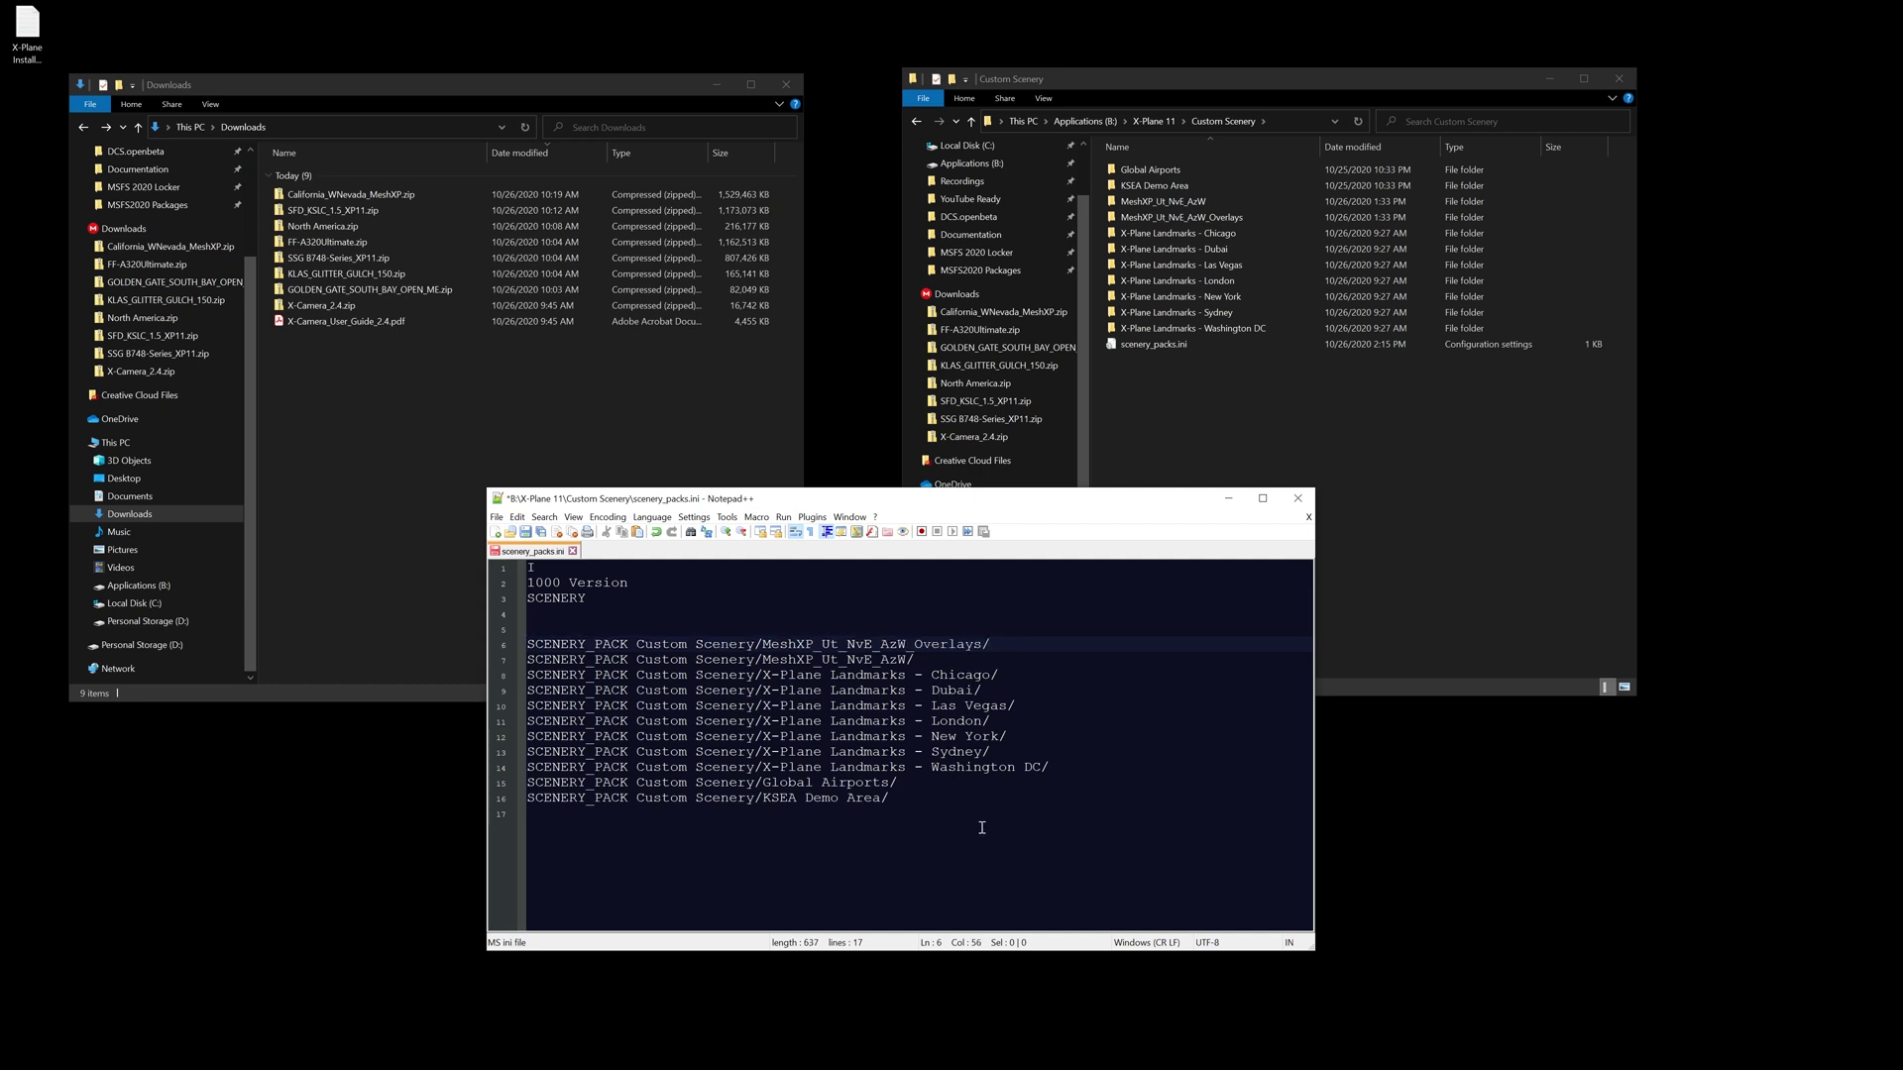
{"action": "left_click", "coordinate": [526, 534]}
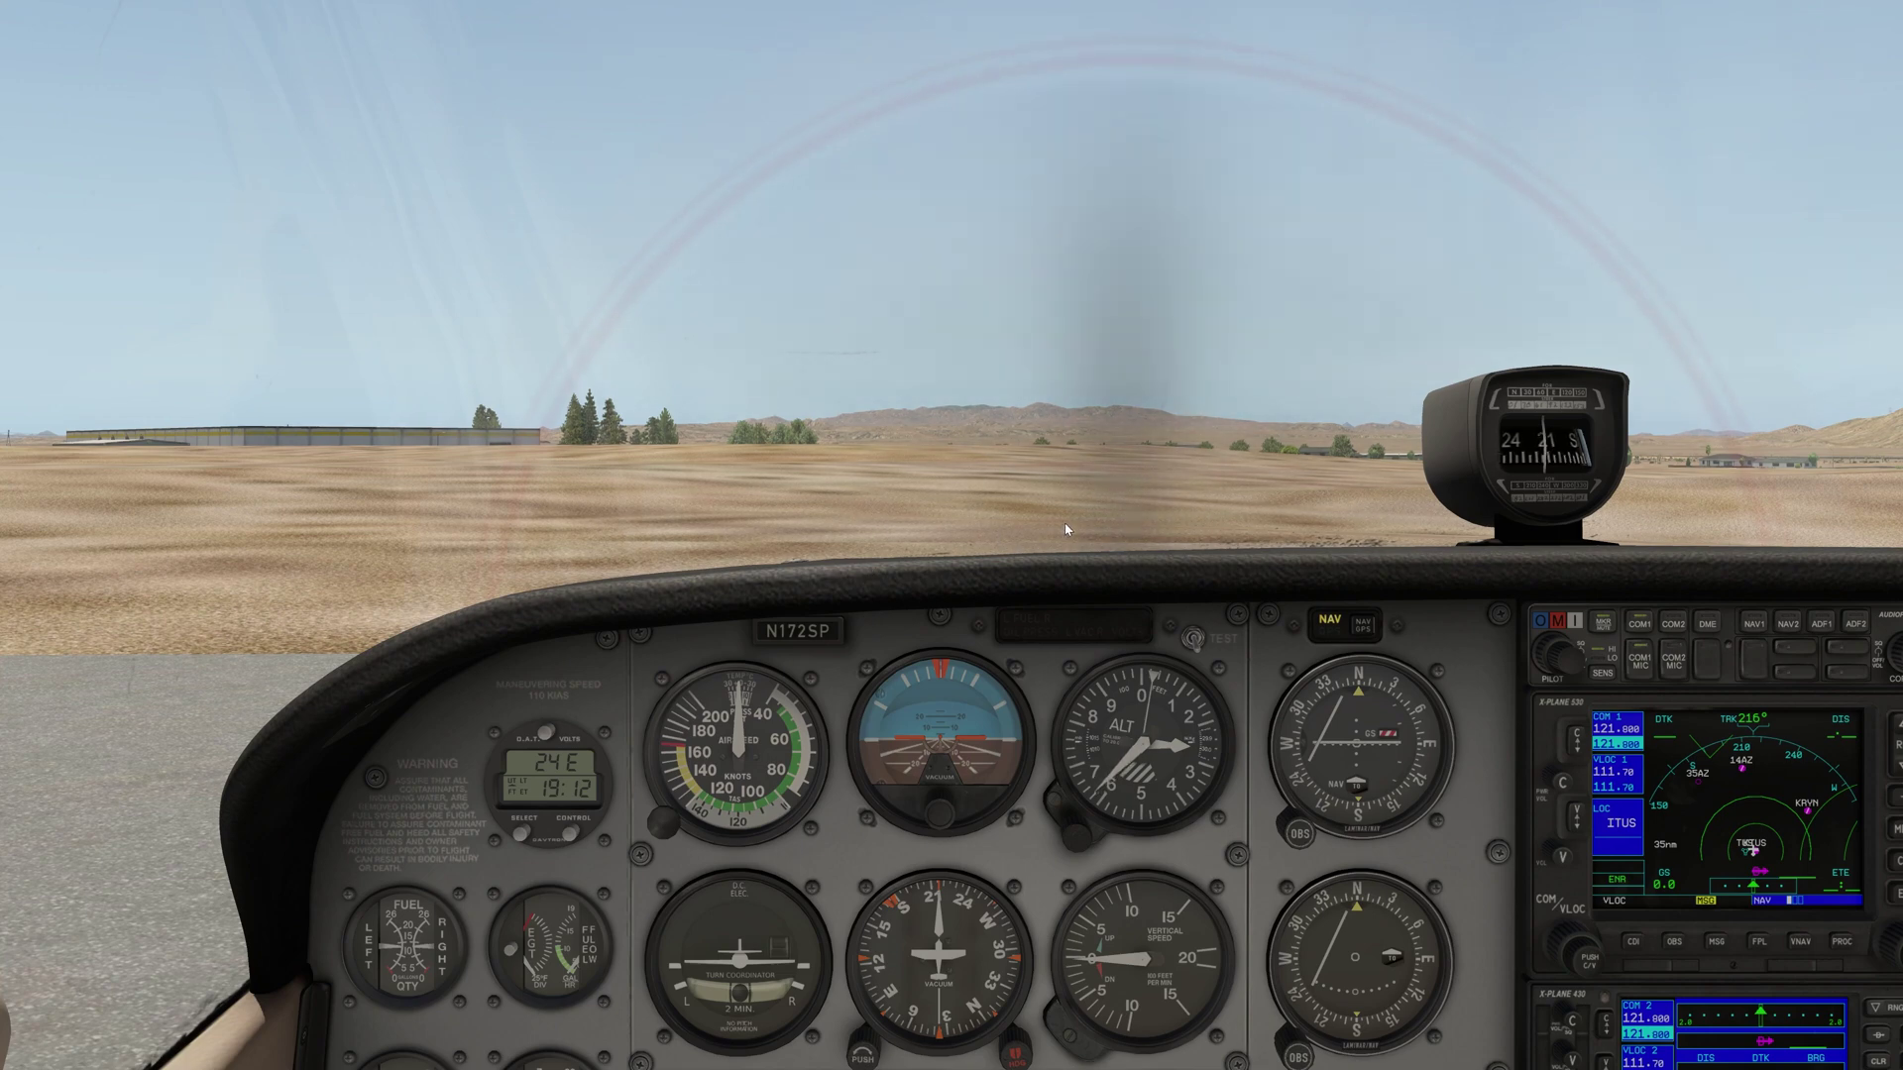
Step: Look around KTUS from the cockpit, exit to the main menu, and switch back to Notepad++
{"action": "key", "text": "Up"}
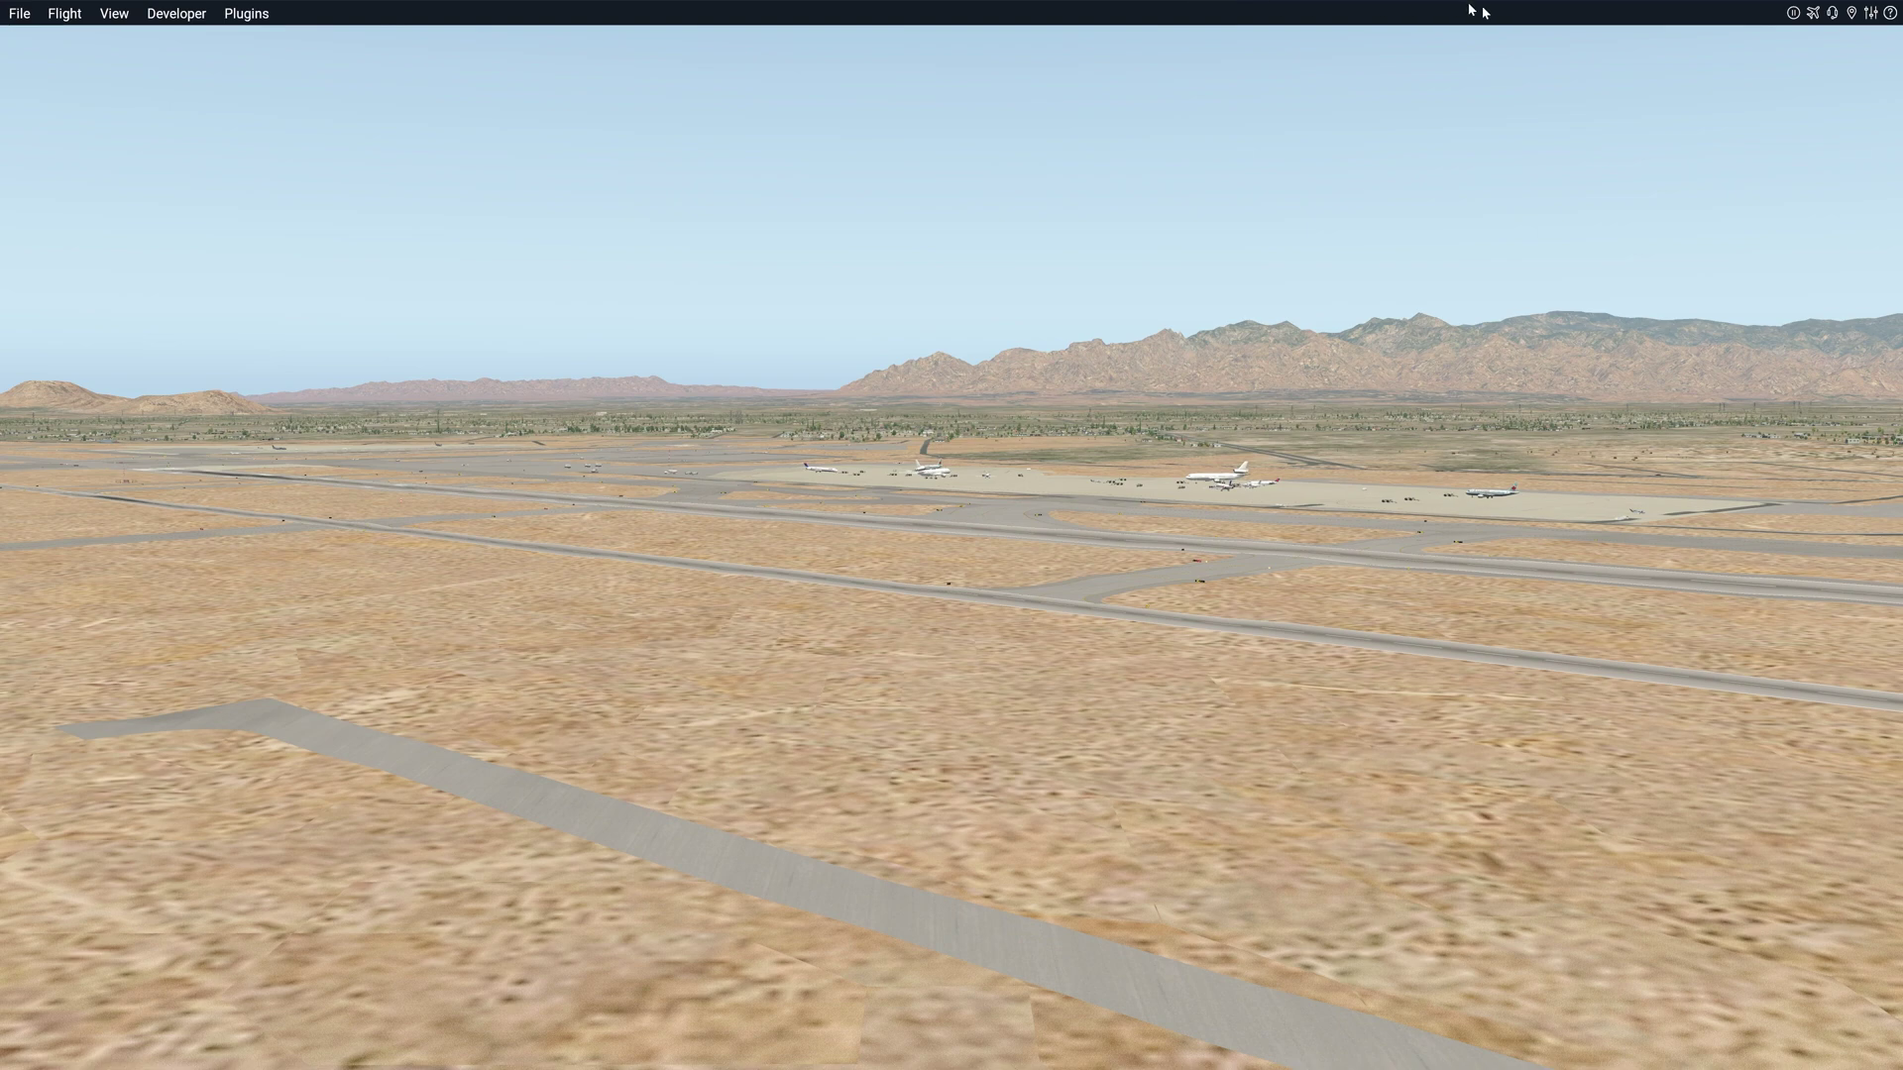
{"action": "left_click", "coordinate": [1814, 13]}
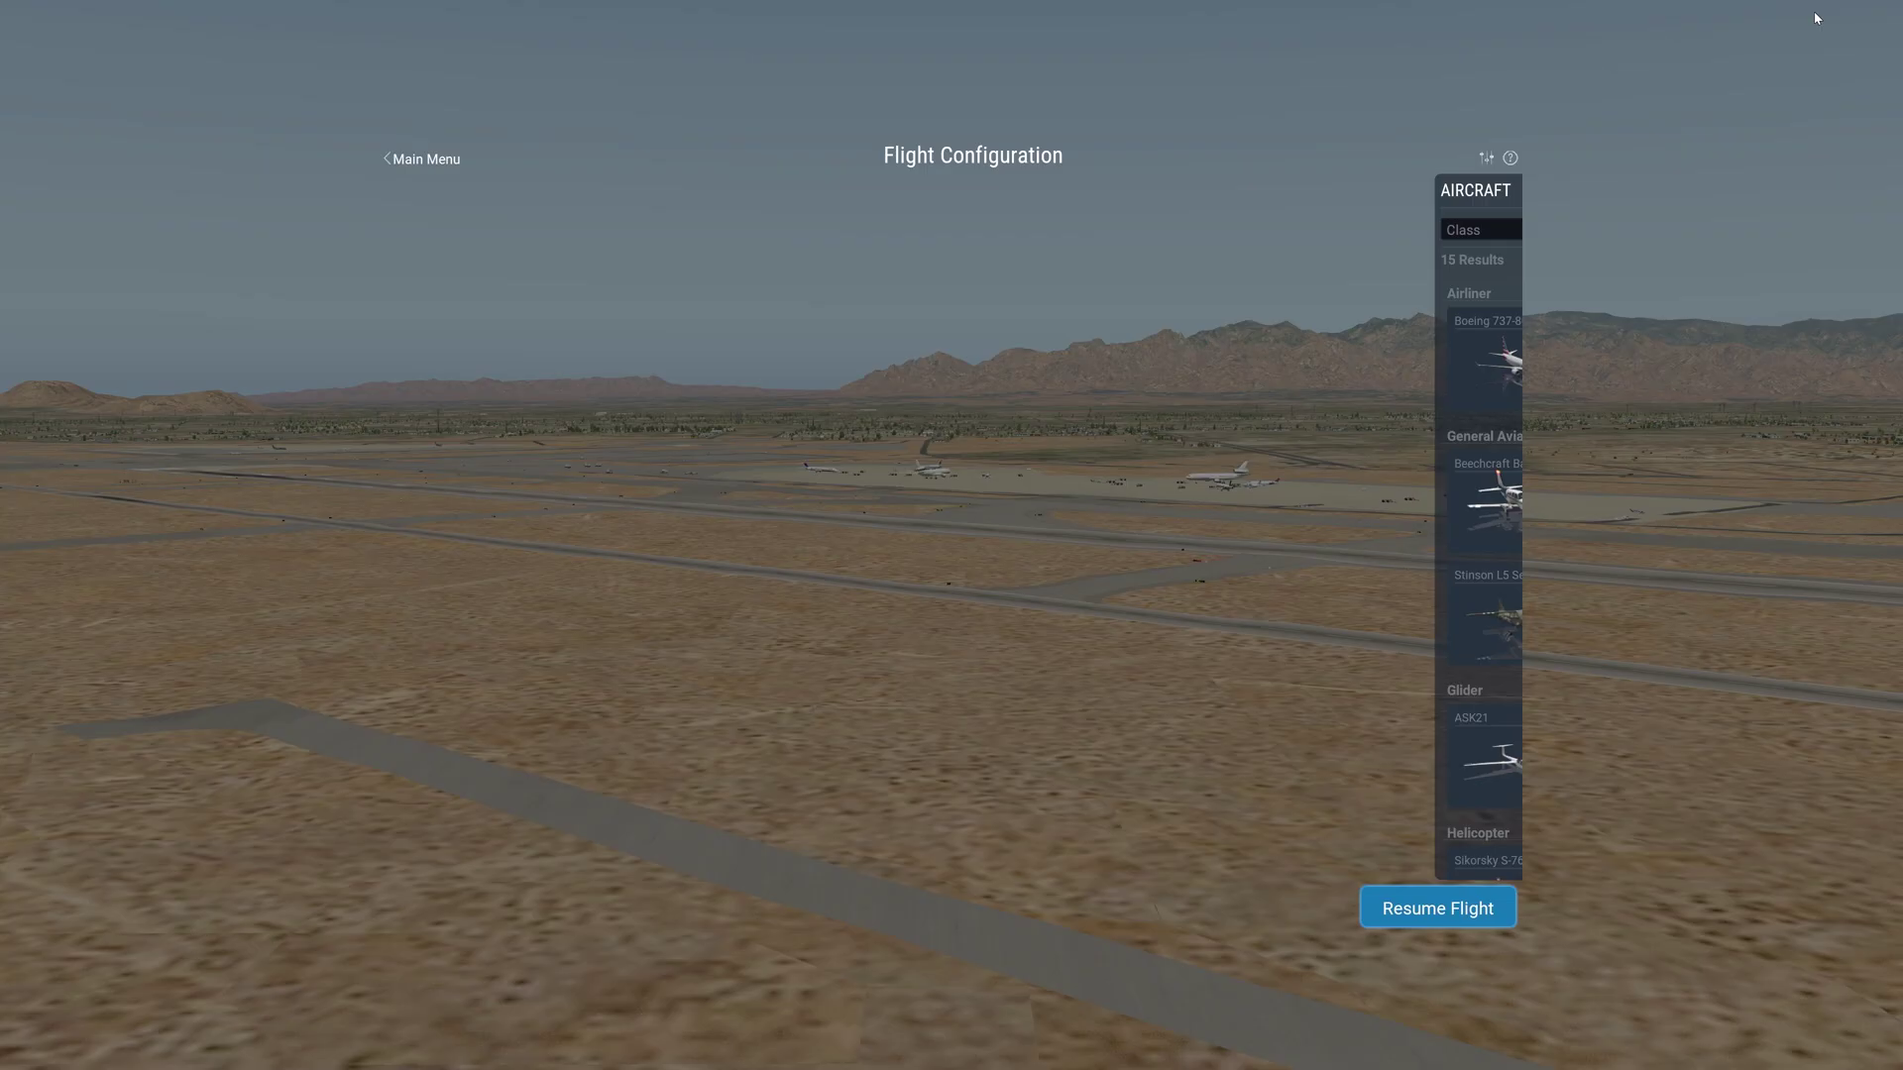
{"action": "left_click", "coordinate": [421, 159]}
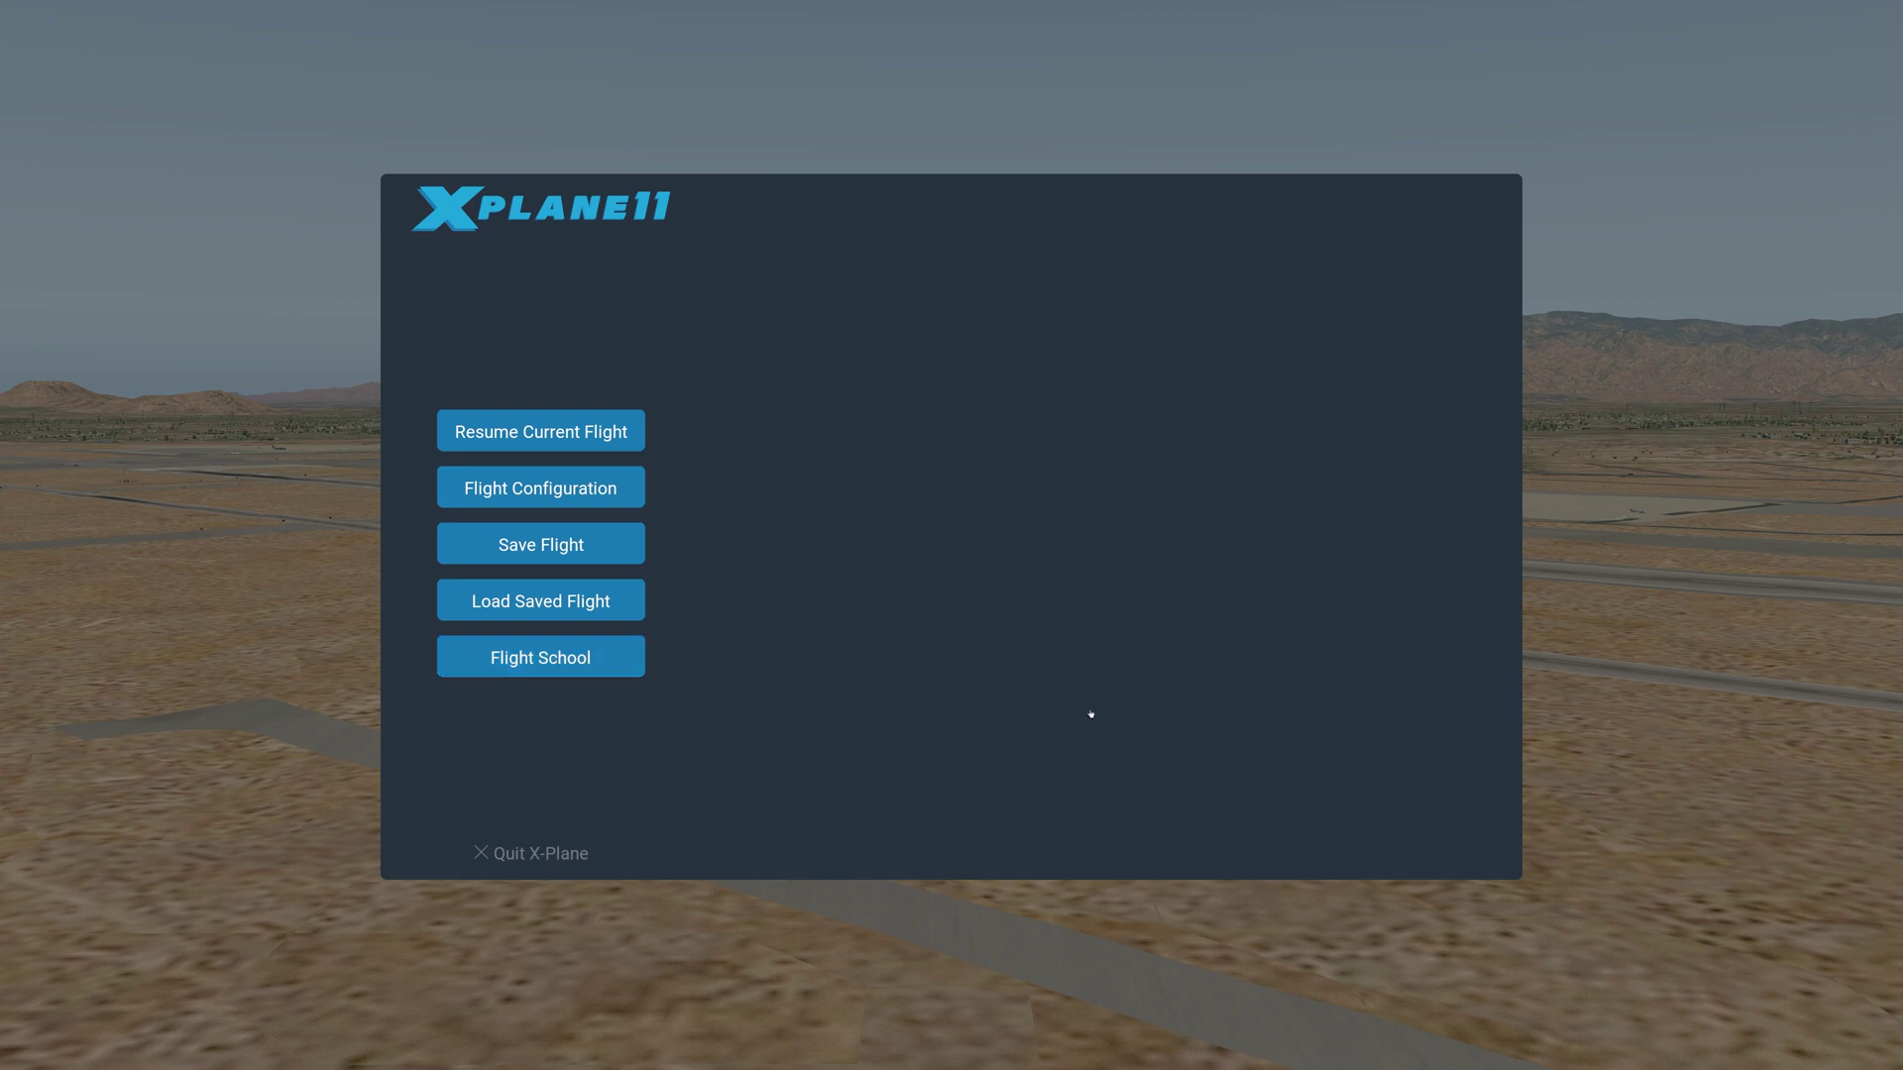
{"action": "key", "text": "alt+Tab"}
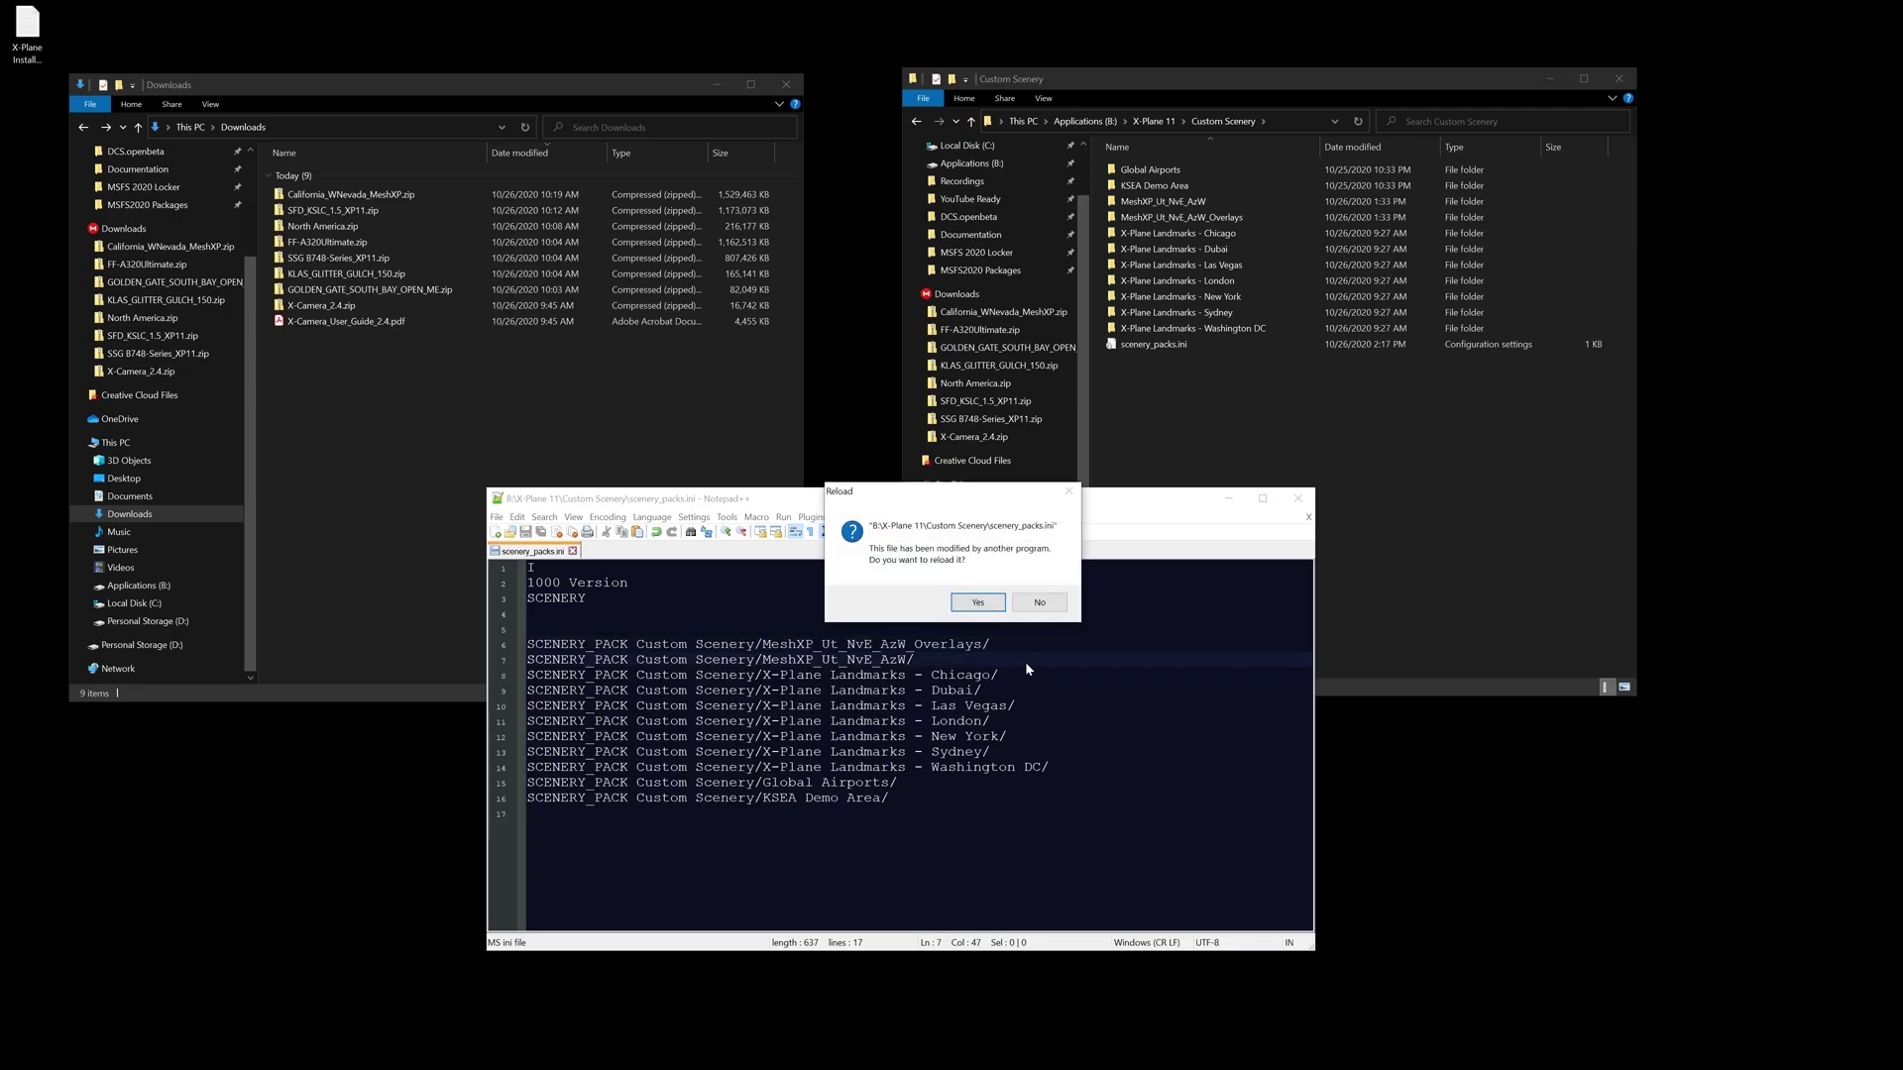
Step: Reload scenery_packs.ini and check the MeshXP Overlays entry on line 5
{"action": "left_click", "coordinate": [1006, 608]}
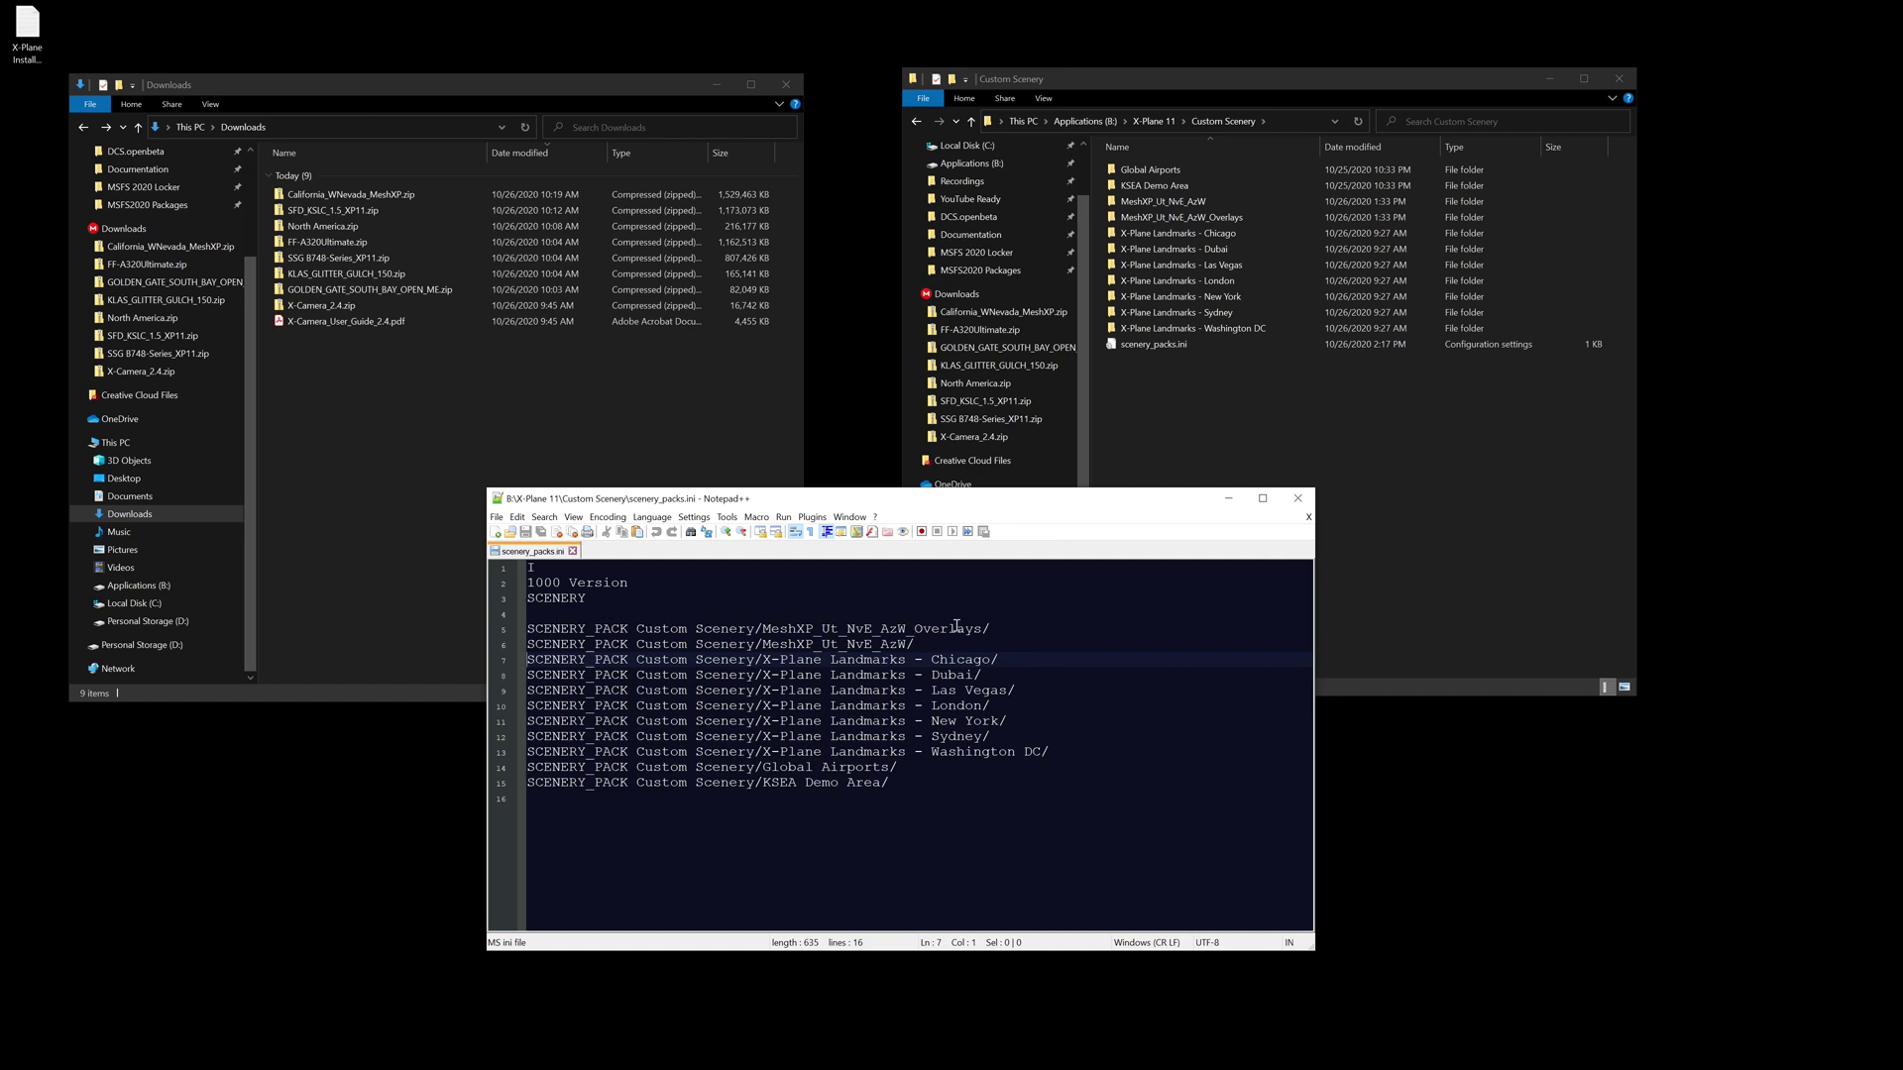
{"action": "left_click", "coordinate": [960, 642]}
{"action": "left_click", "coordinate": [1004, 627]}
{"action": "left_click", "coordinate": [923, 642]}
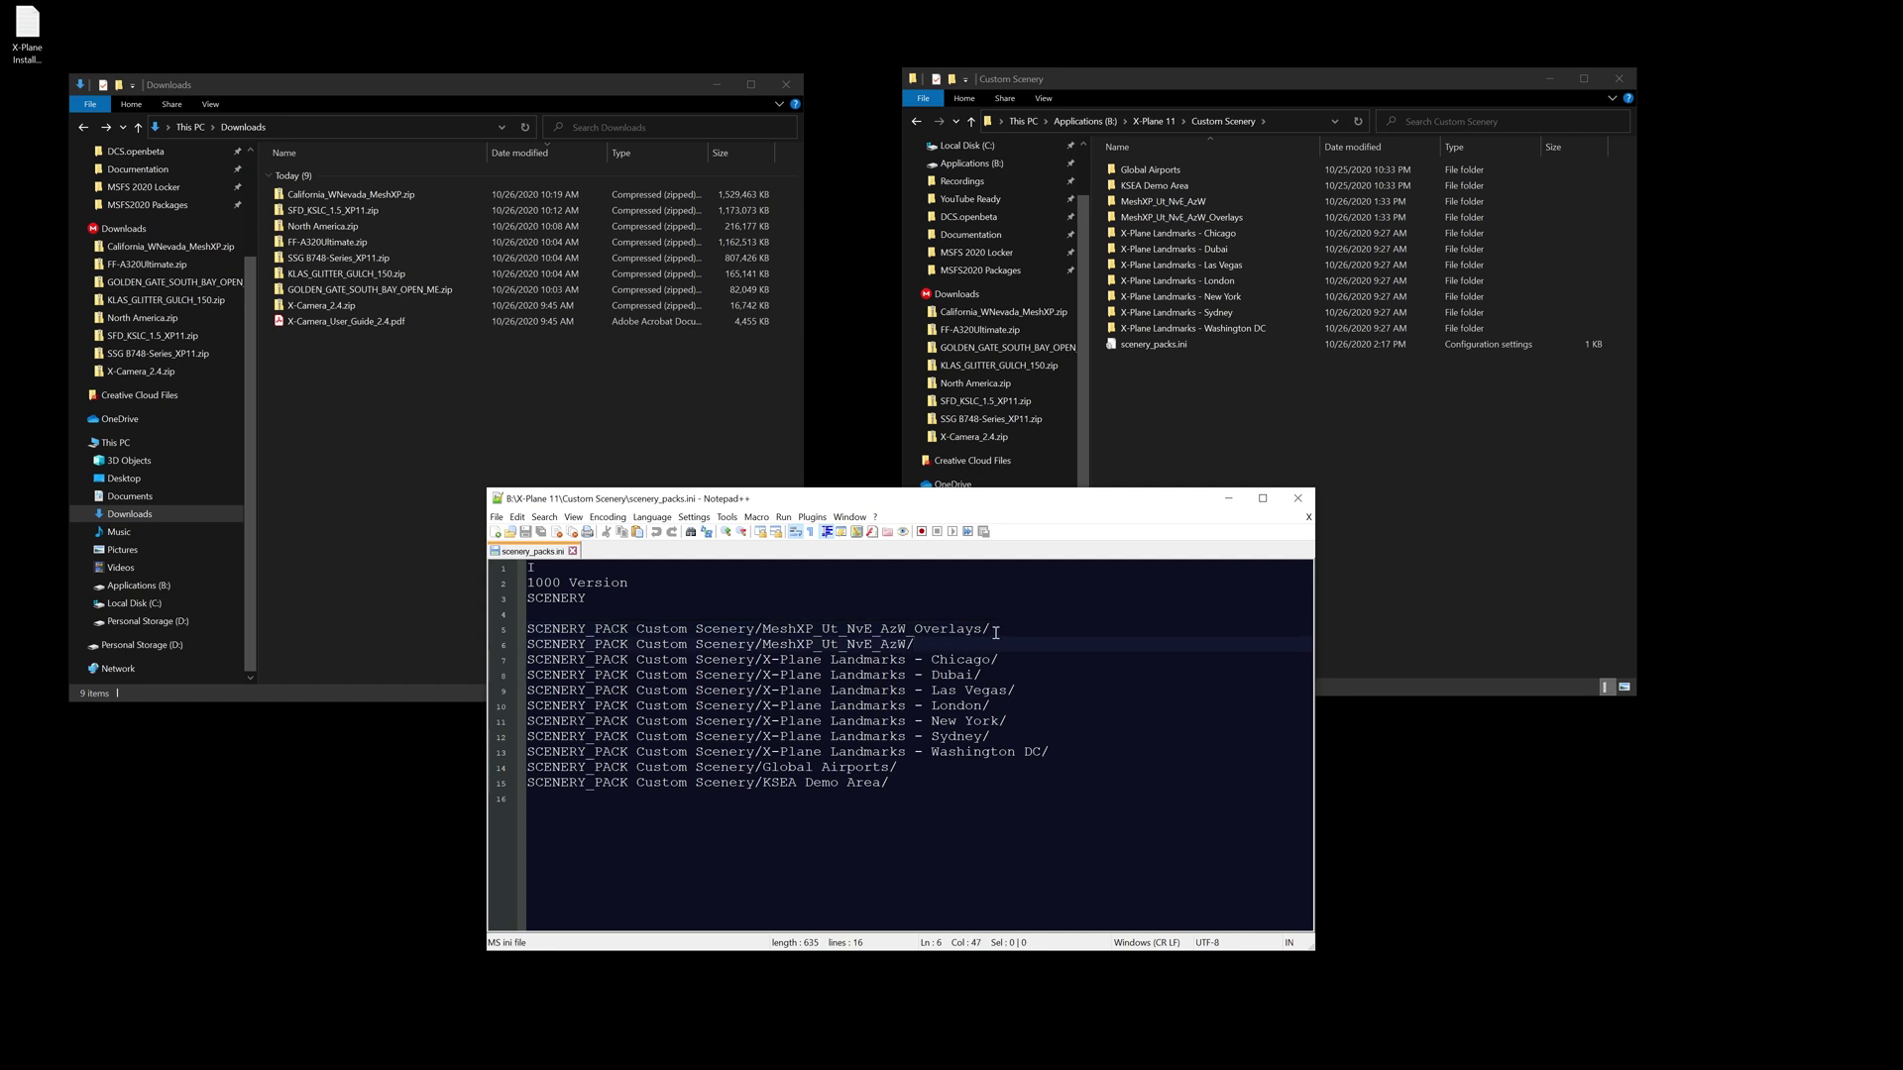
{"action": "left_click_drag", "start_coordinate": [996, 631], "coordinate": [532, 632]}
{"action": "left_click", "coordinate": [1035, 629]}
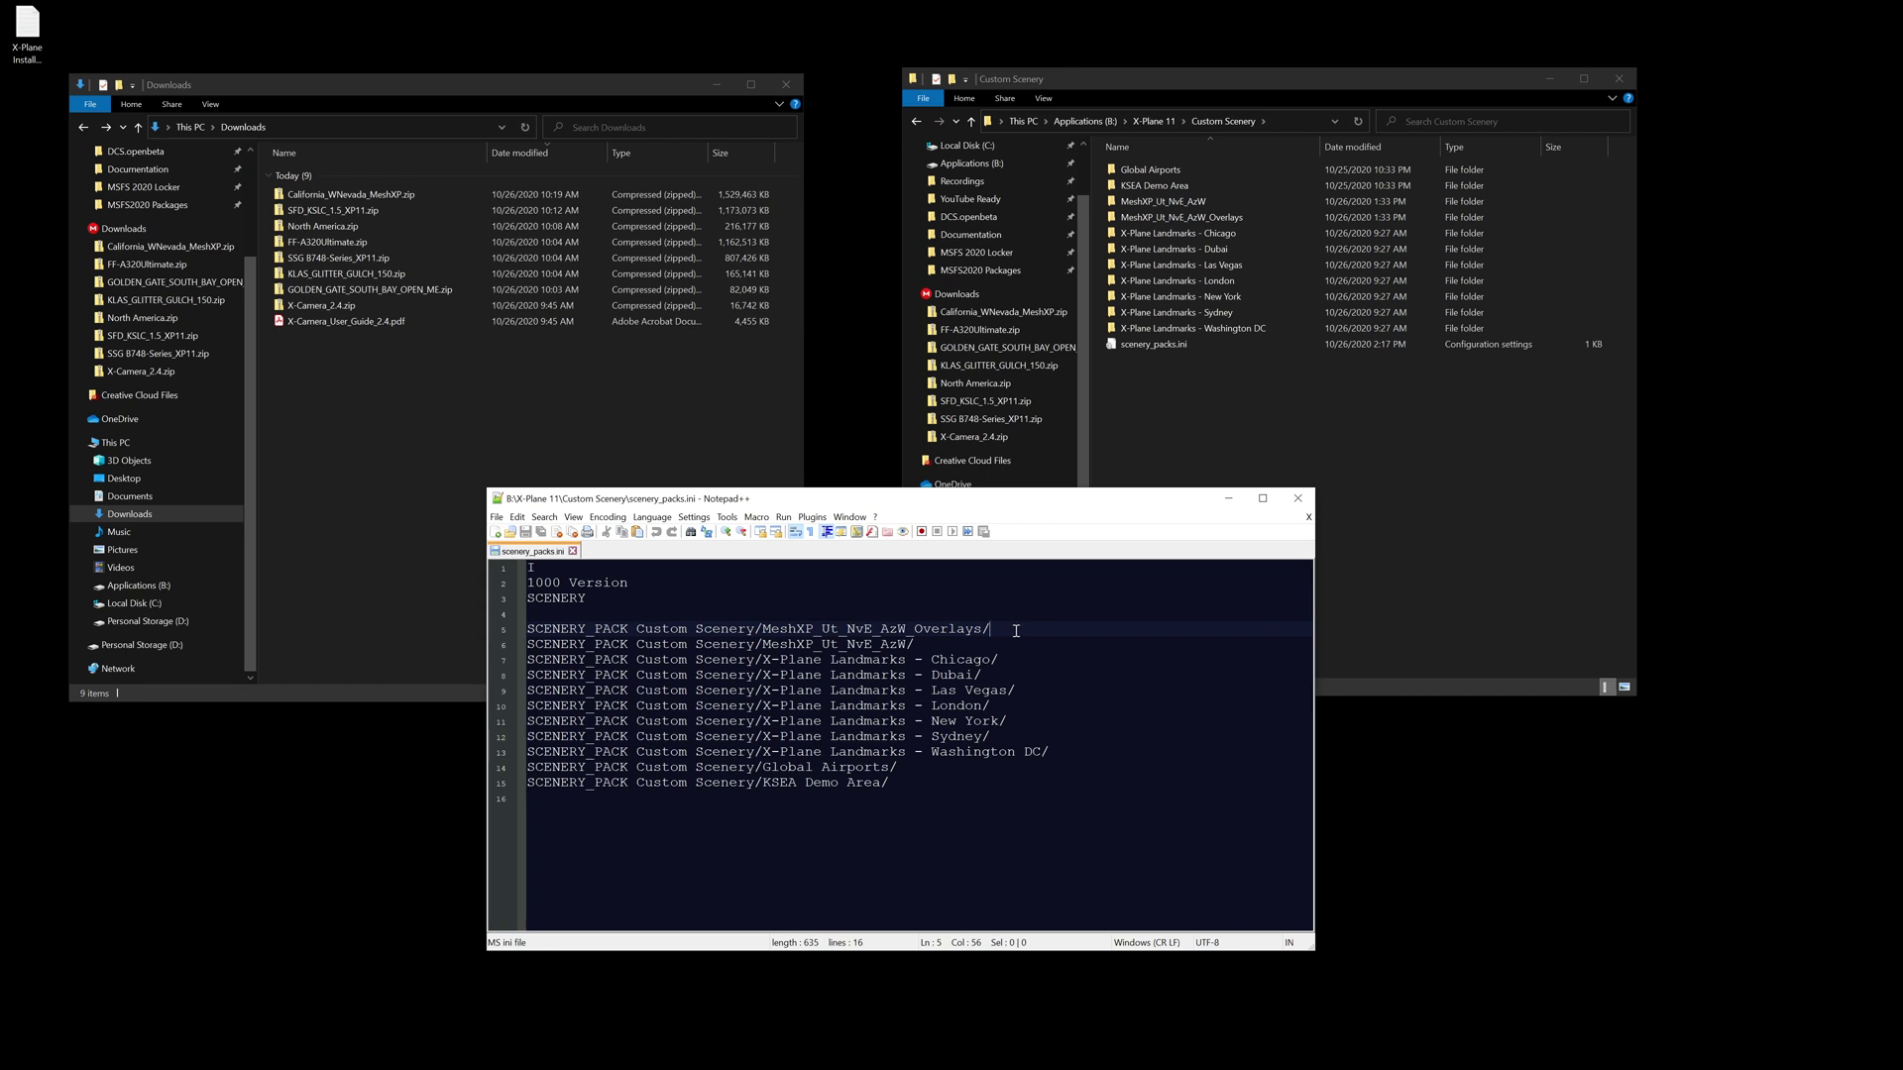
Step: Move the Global Airports line to the top, directly under the SCENERY header, and save
{"action": "left_click_drag", "start_coordinate": [904, 770], "coordinate": [513, 774]}
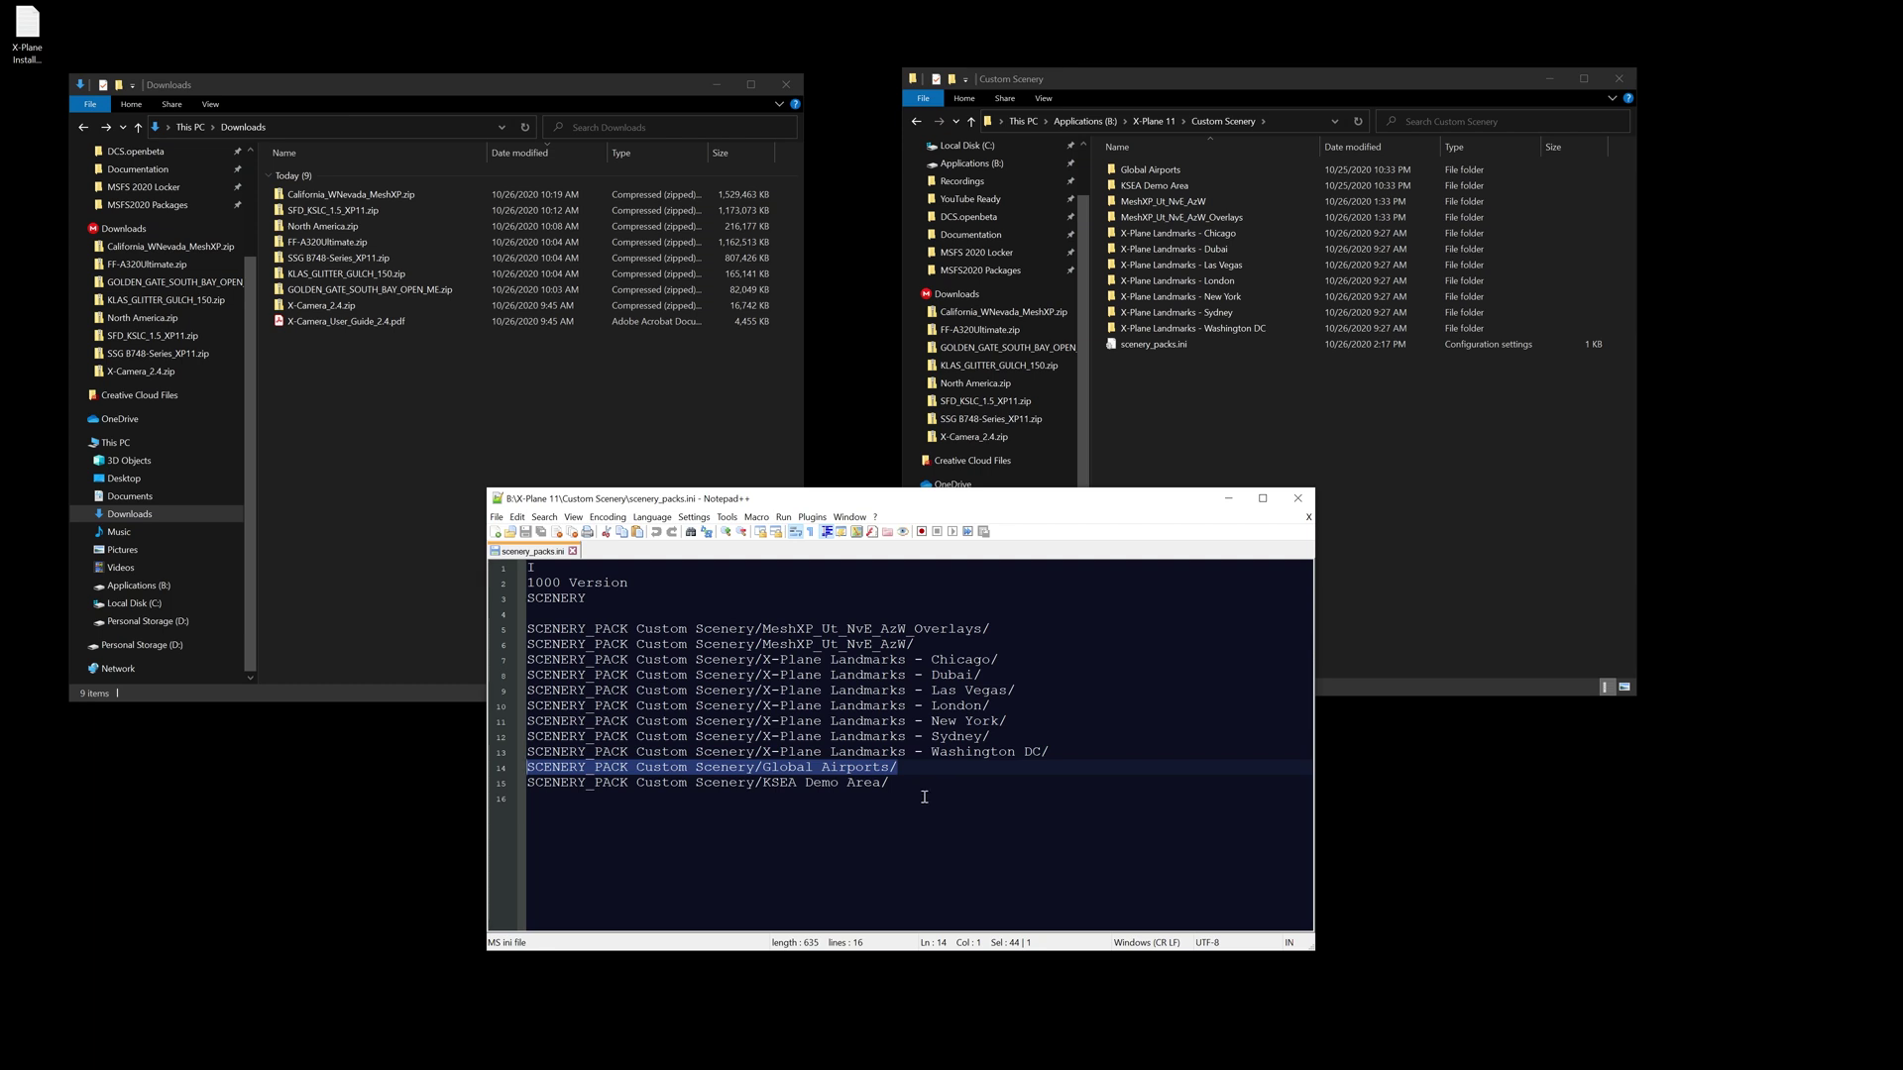
{"action": "key", "text": "ctrl+x"}
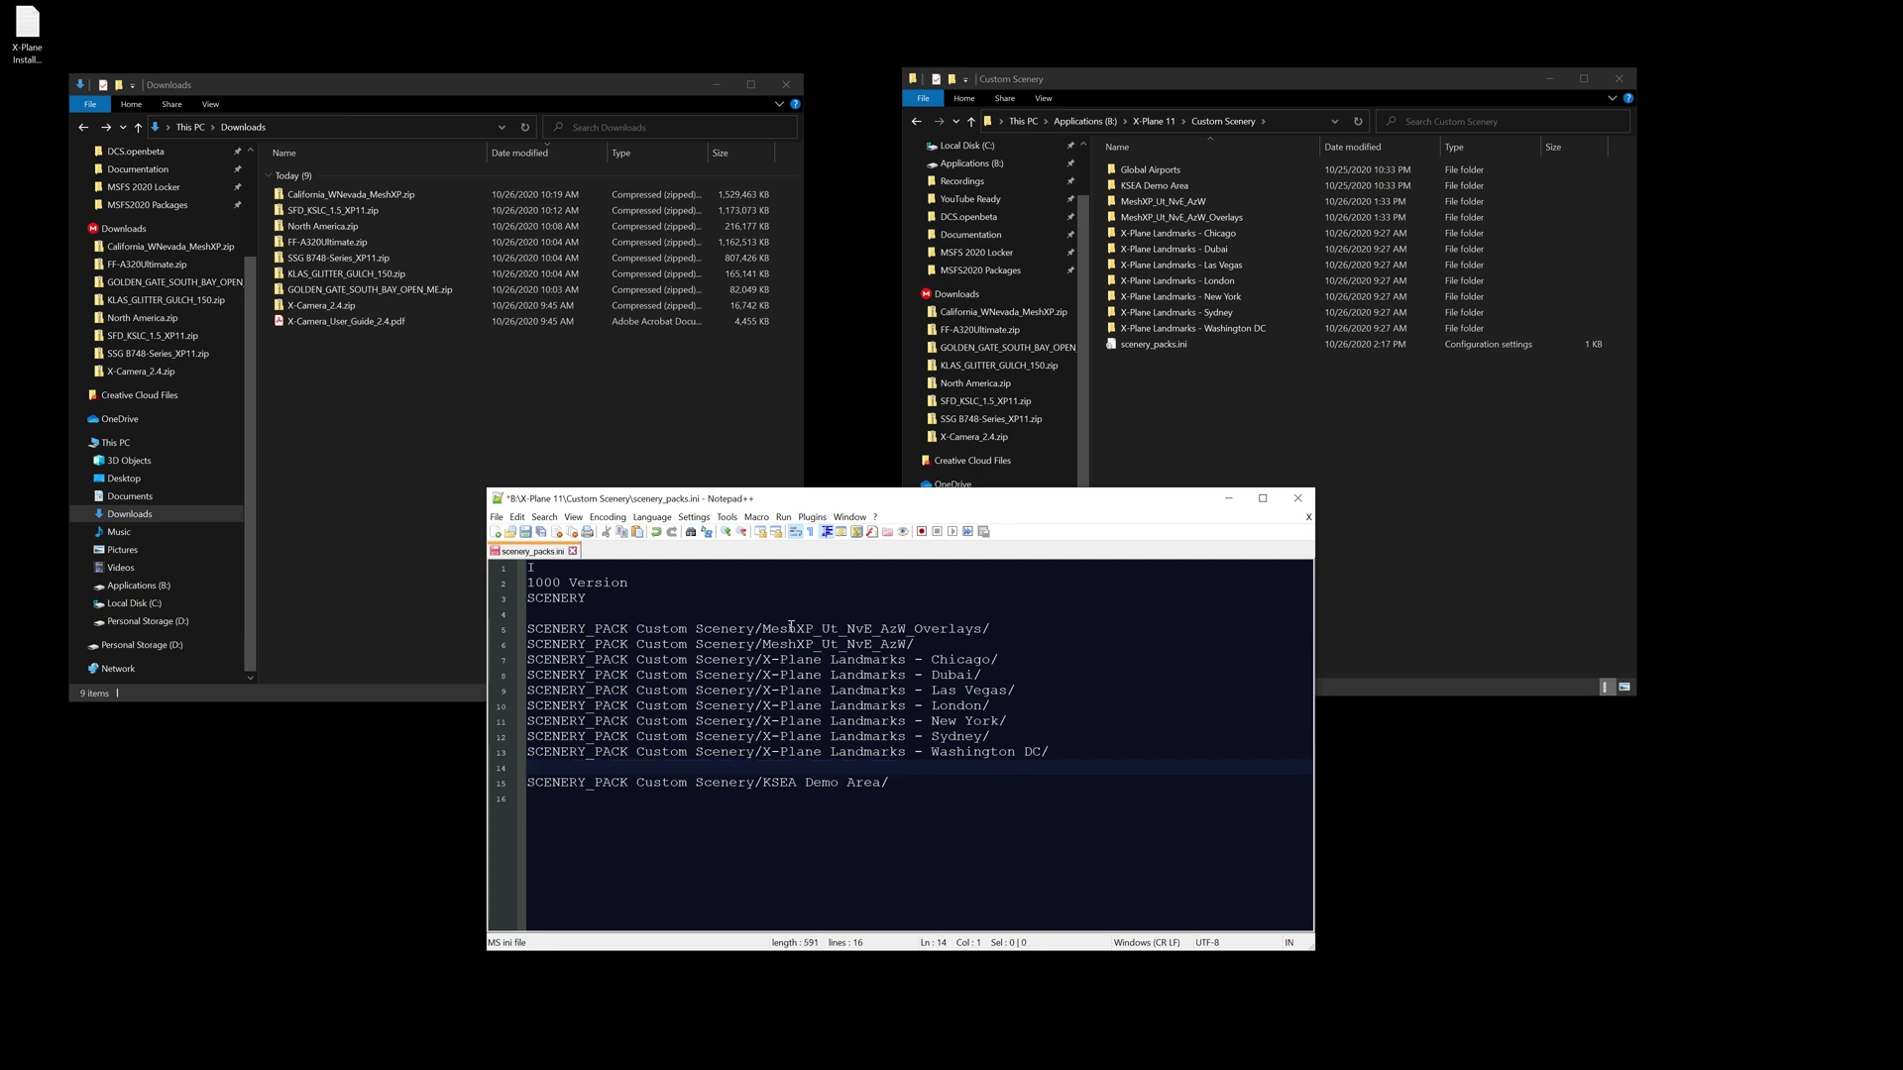
{"action": "left_click", "coordinate": [626, 607]}
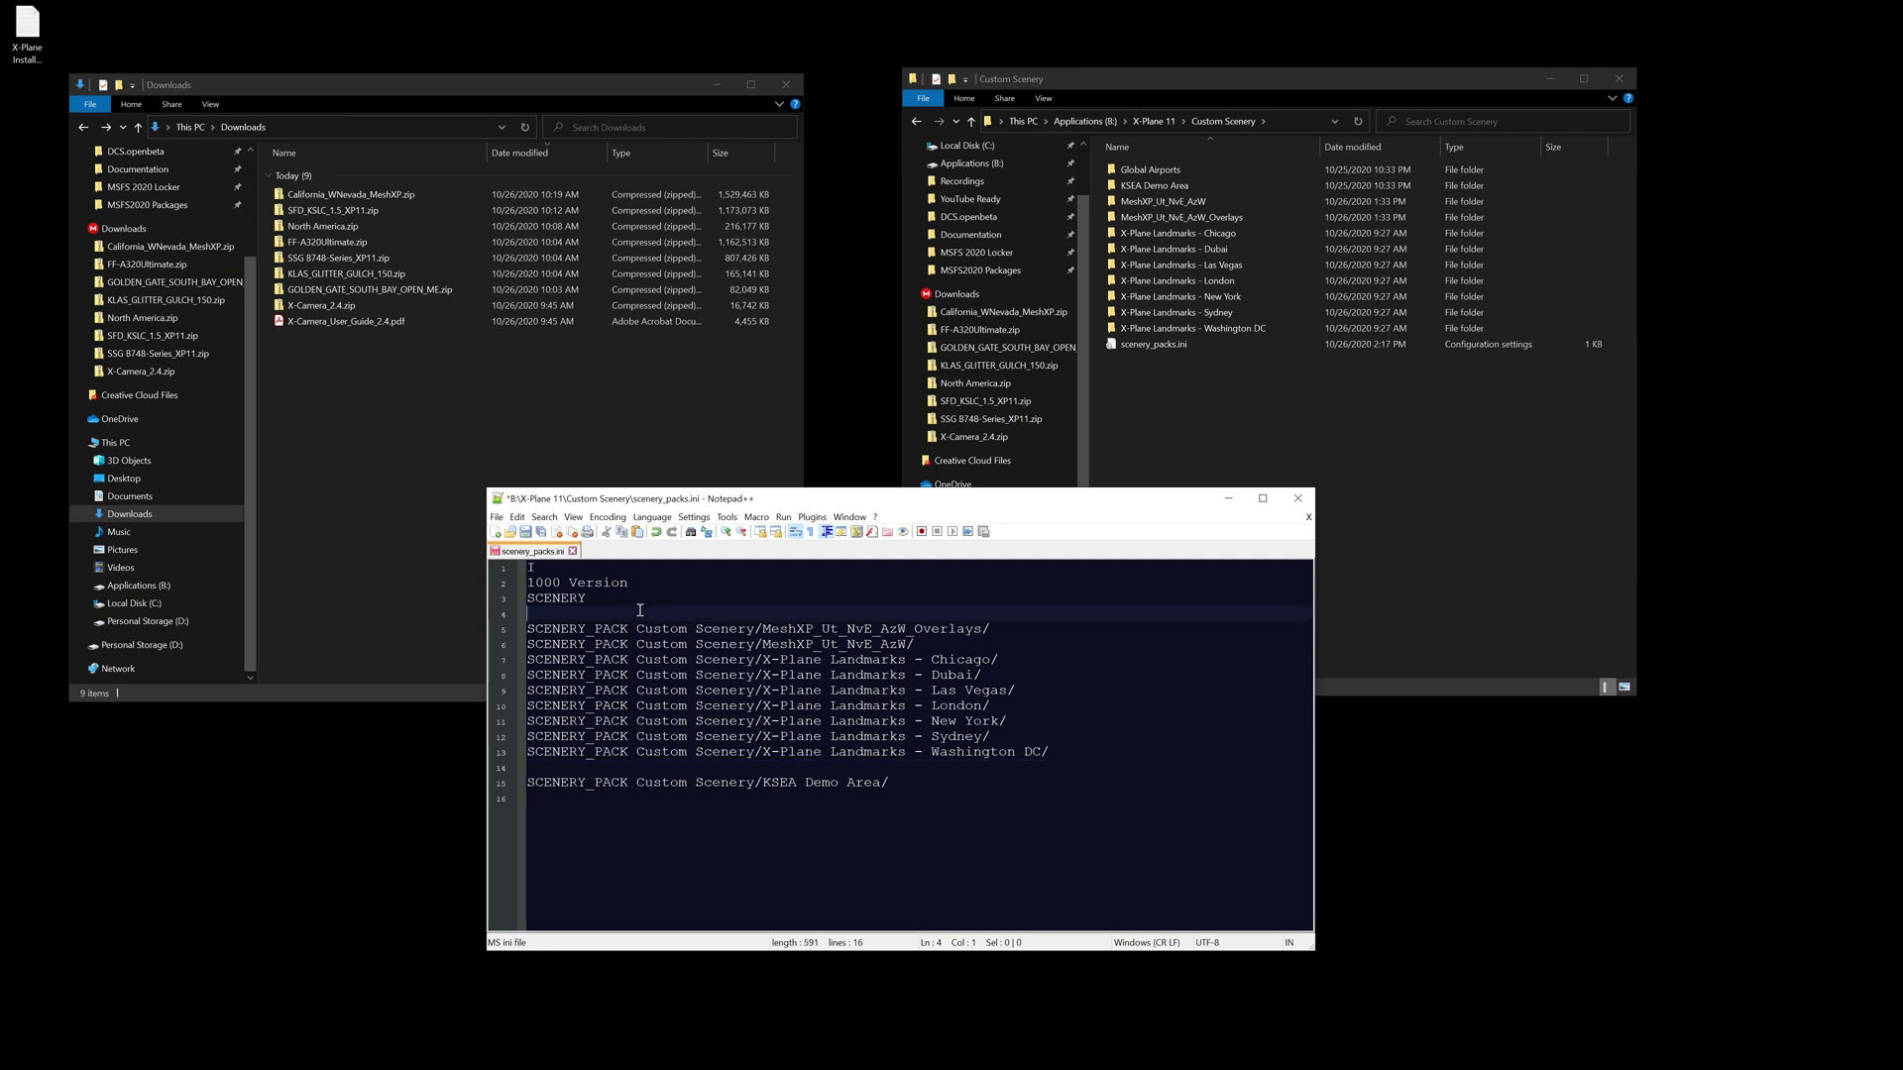
{"action": "key", "text": "Return"}
{"action": "key", "text": "Return"}
{"action": "key", "text": "ctrl+v"}
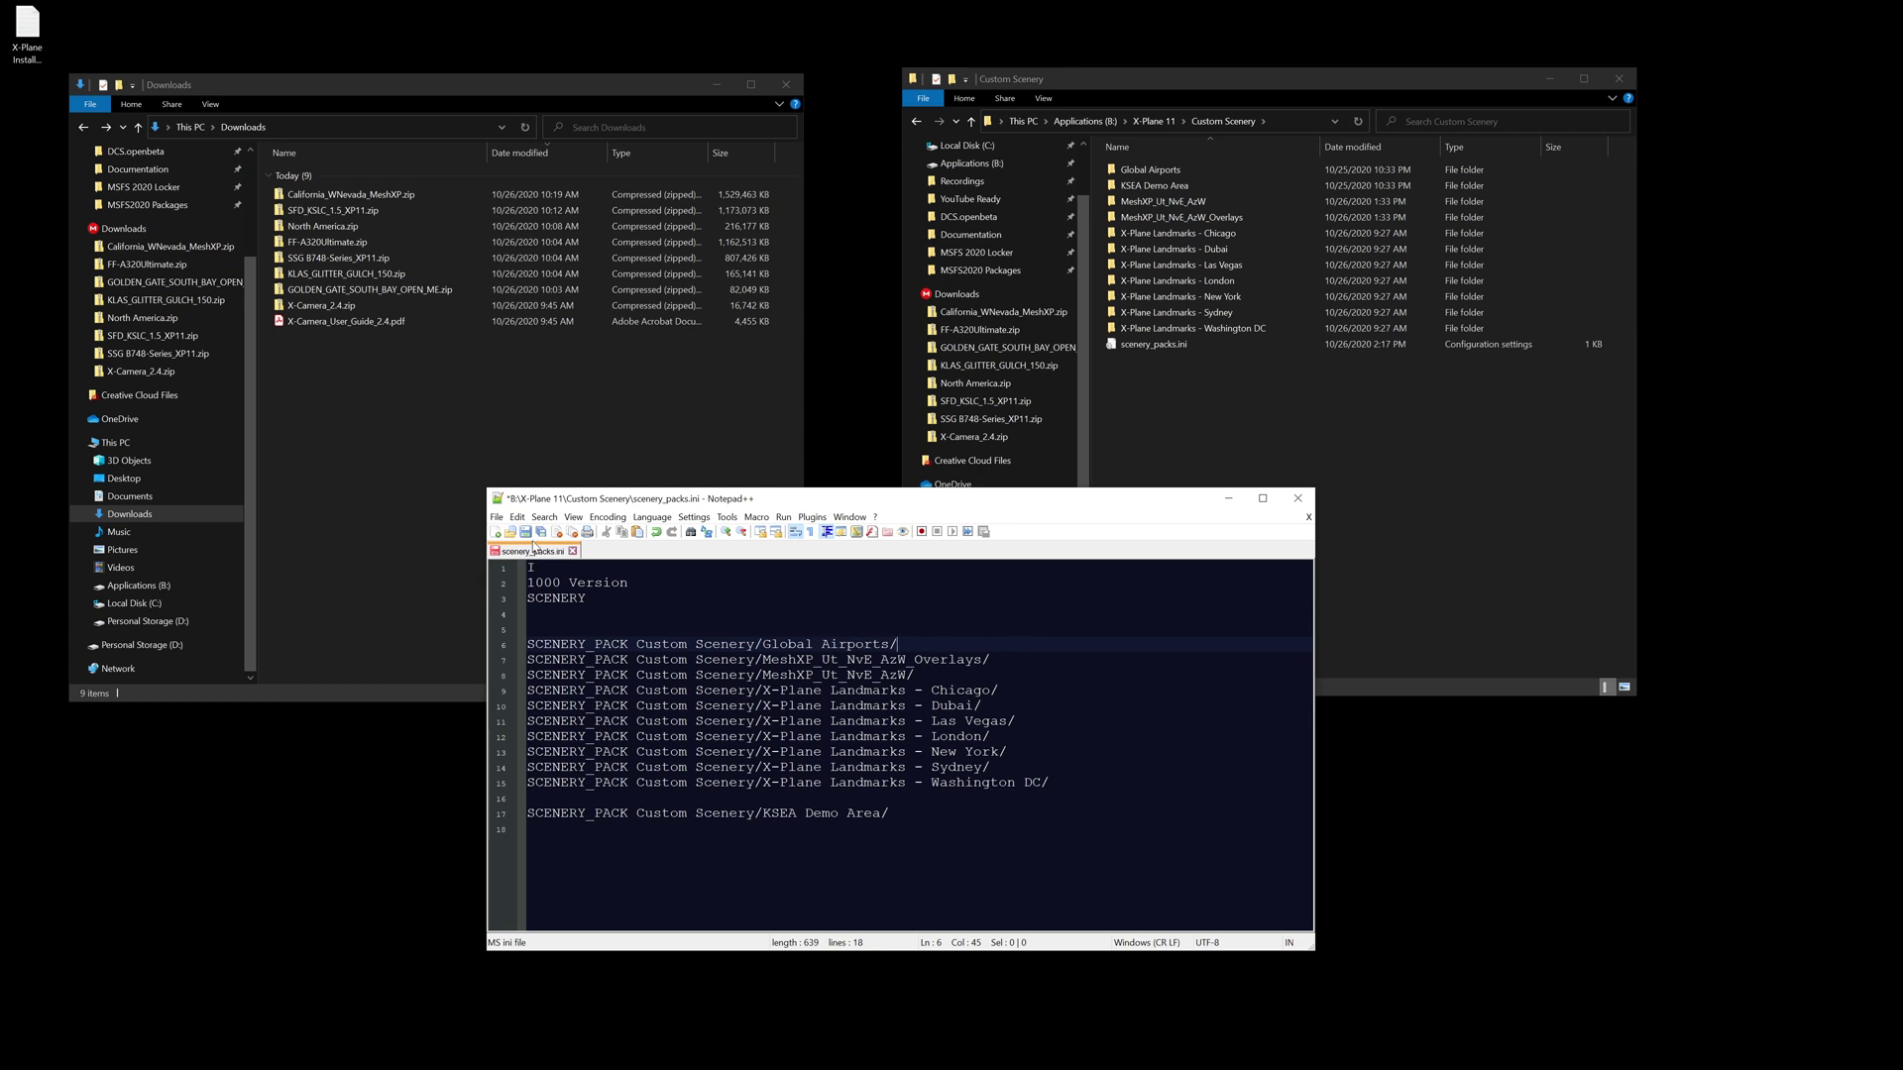
{"action": "key", "text": "ctrl+s"}
{"action": "left_click", "coordinate": [580, 796]}
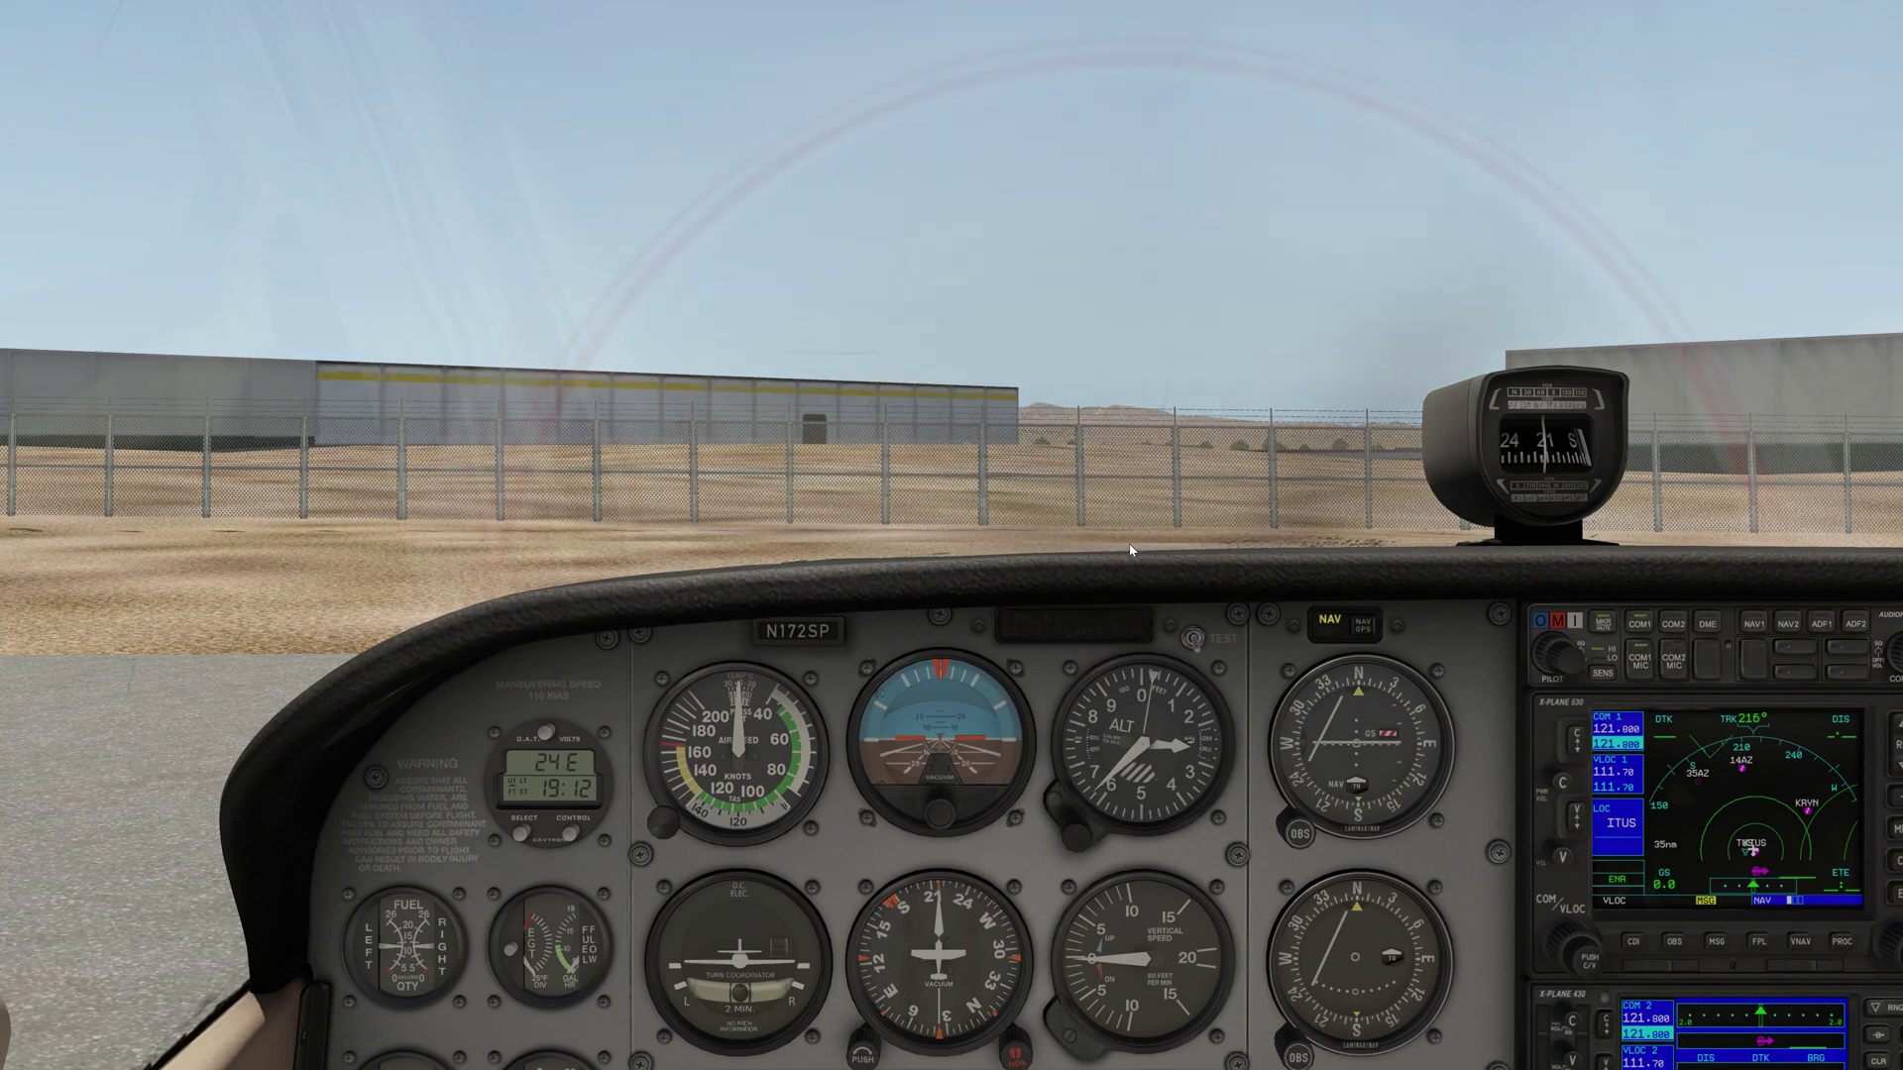
Step: Look up from the cockpit, switch to the outside view over the airport, and bring up settings
{"action": "key", "text": "Up"}
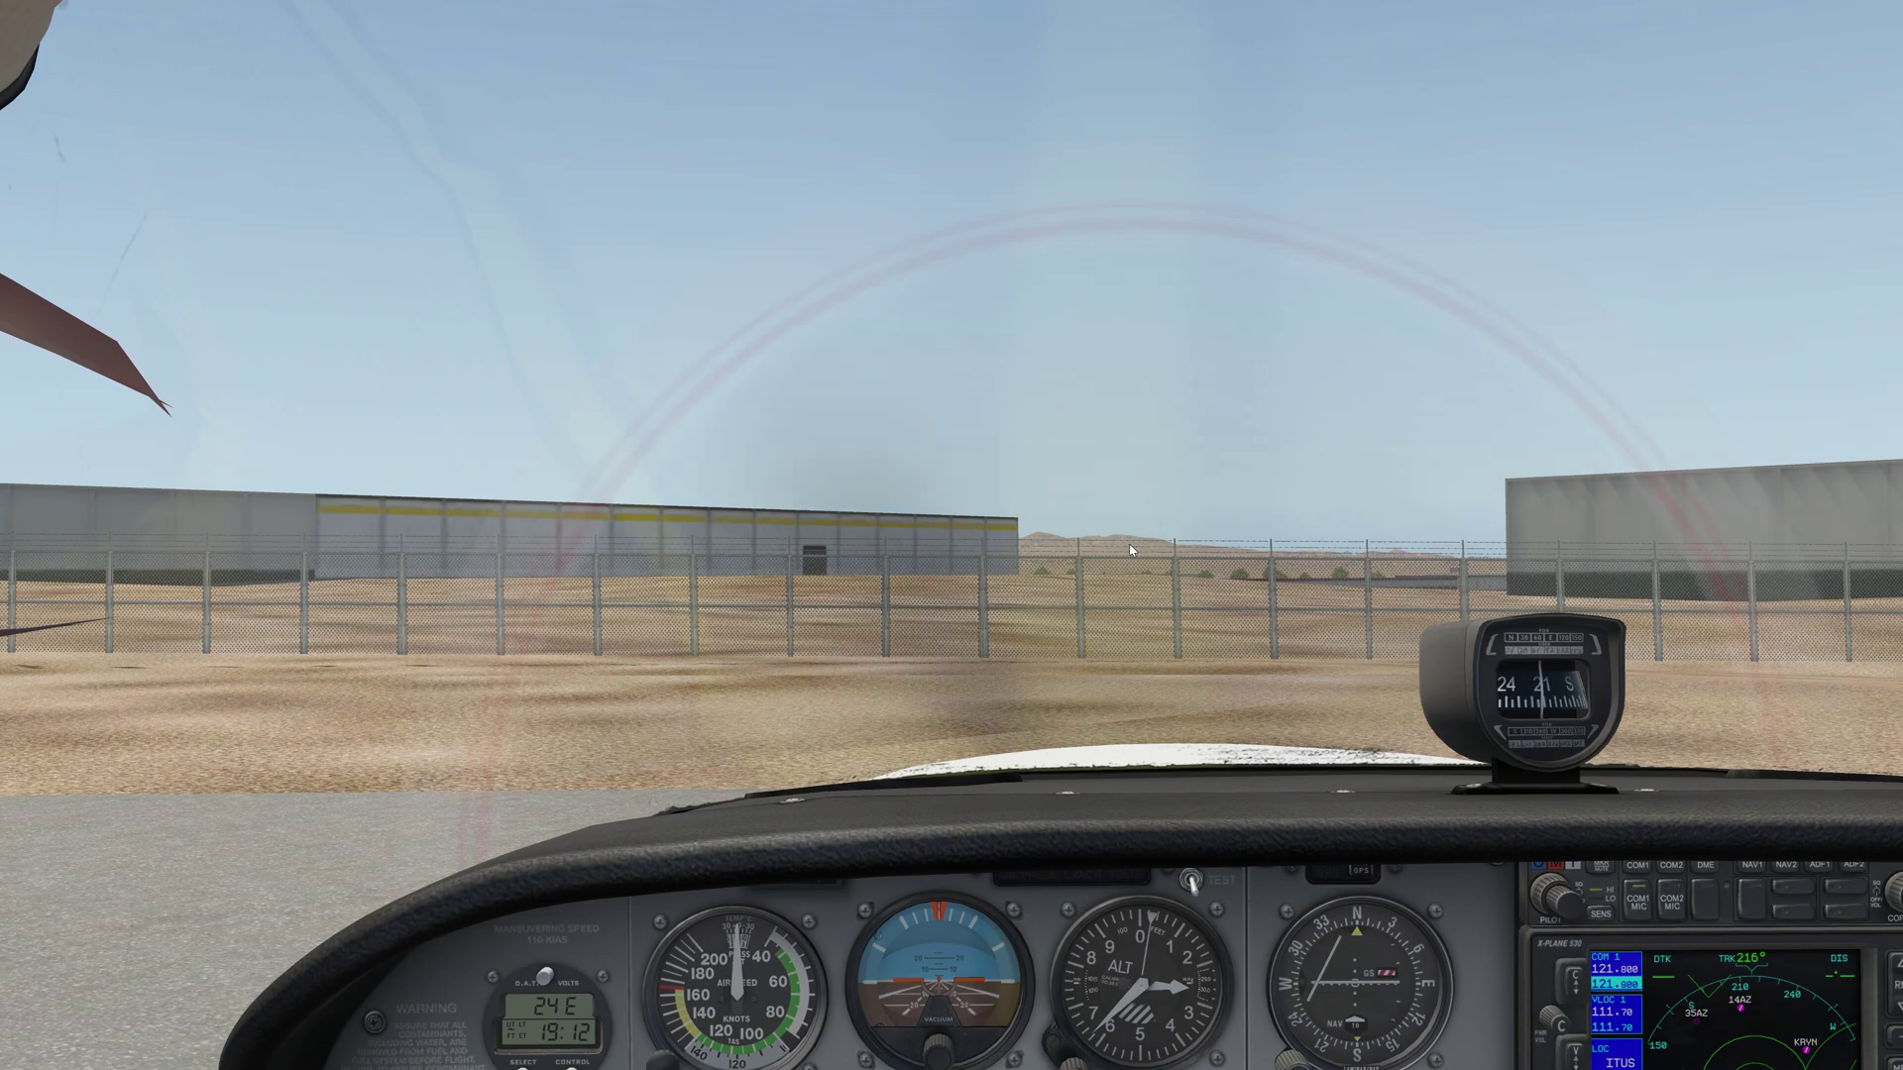
{"action": "key", "text": "shift+4"}
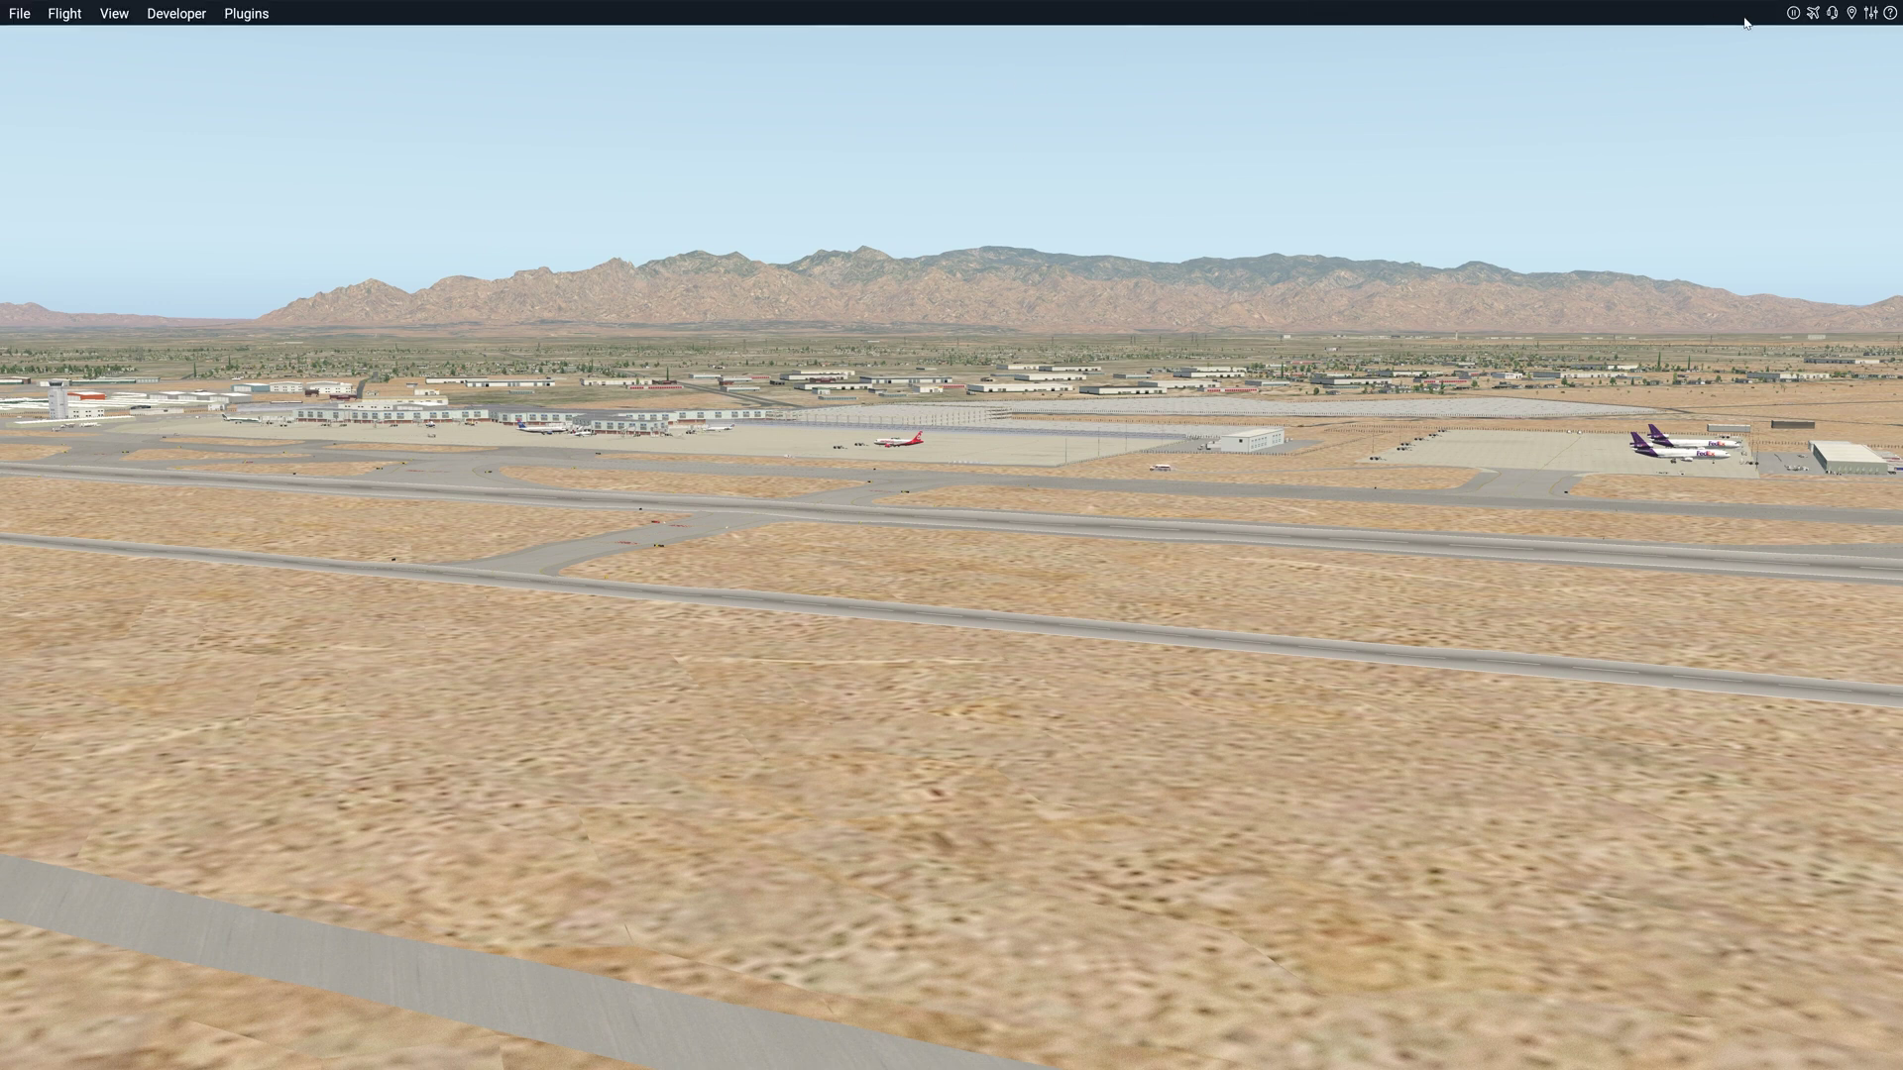
{"action": "left_click", "coordinate": [1872, 14]}
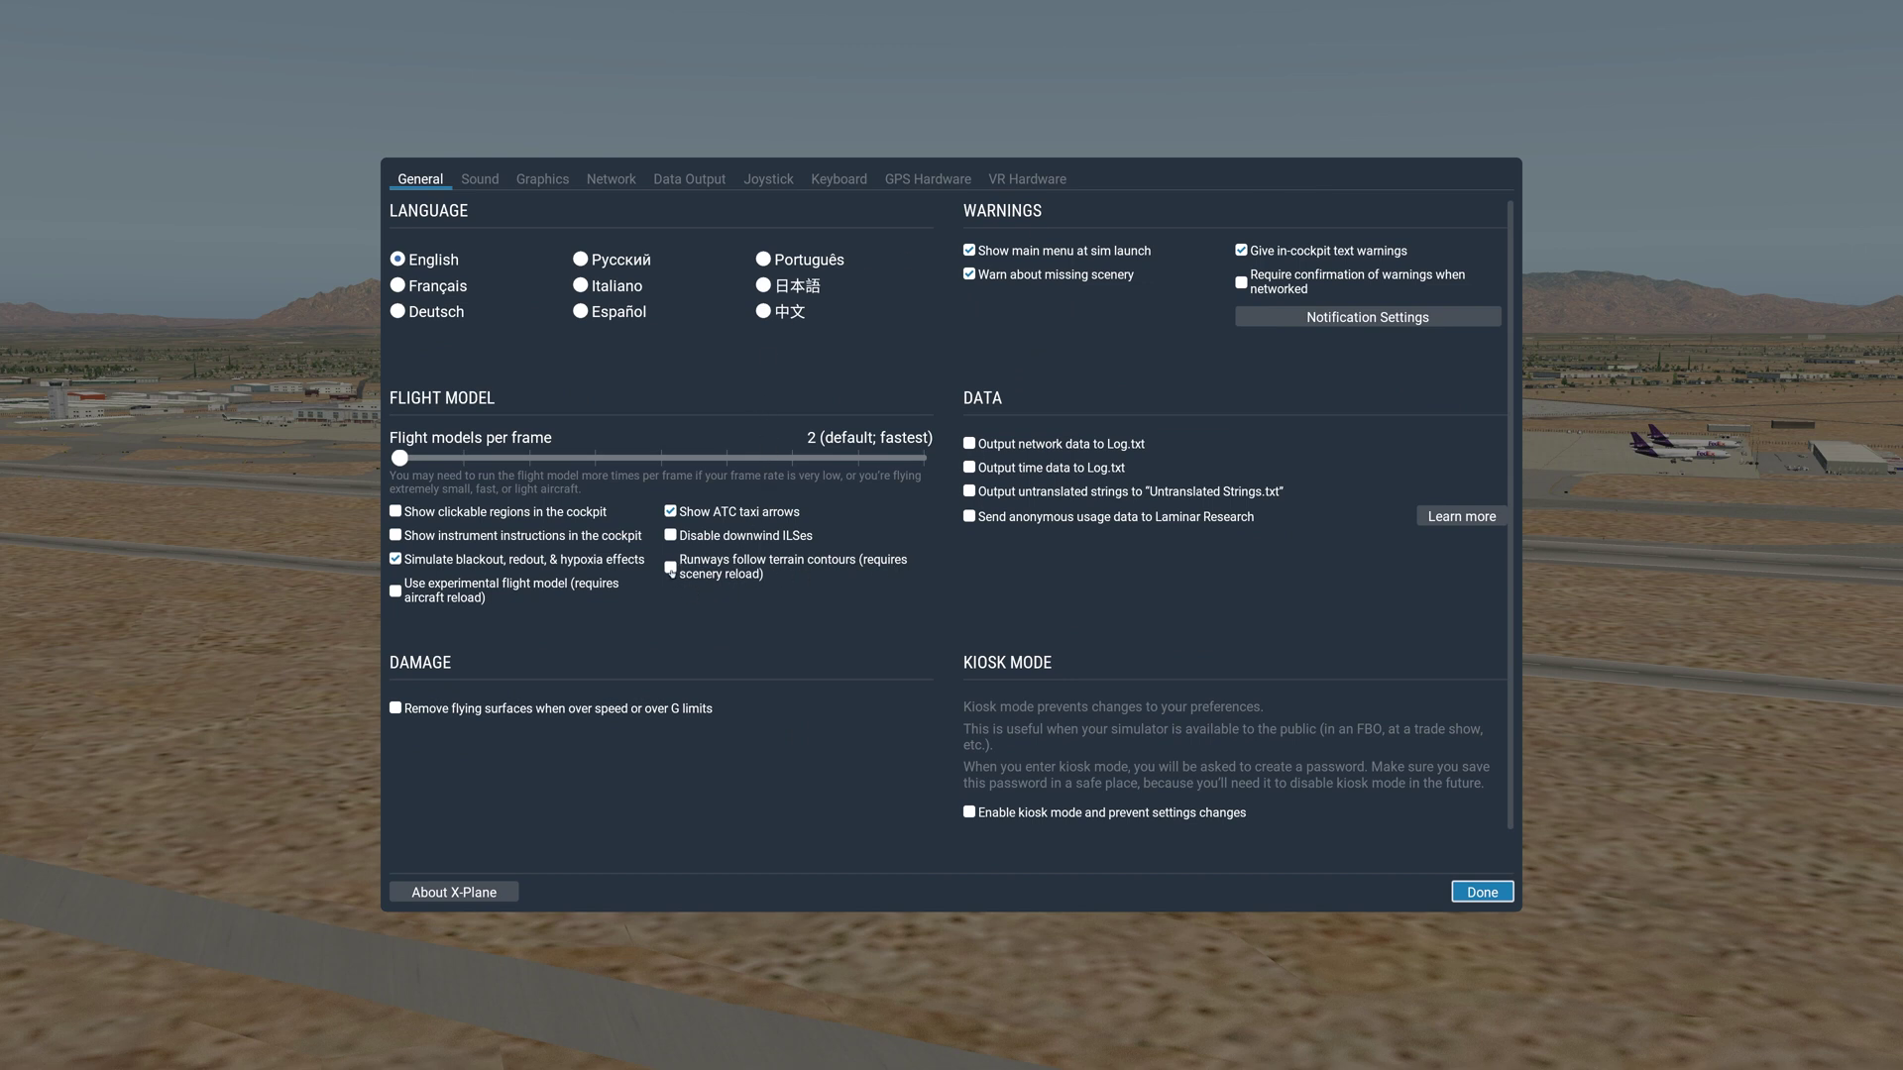
Step: Close settings, run Developer > Reload the Scenery, and raise the view above the airport
{"action": "left_click", "coordinate": [1483, 893]}
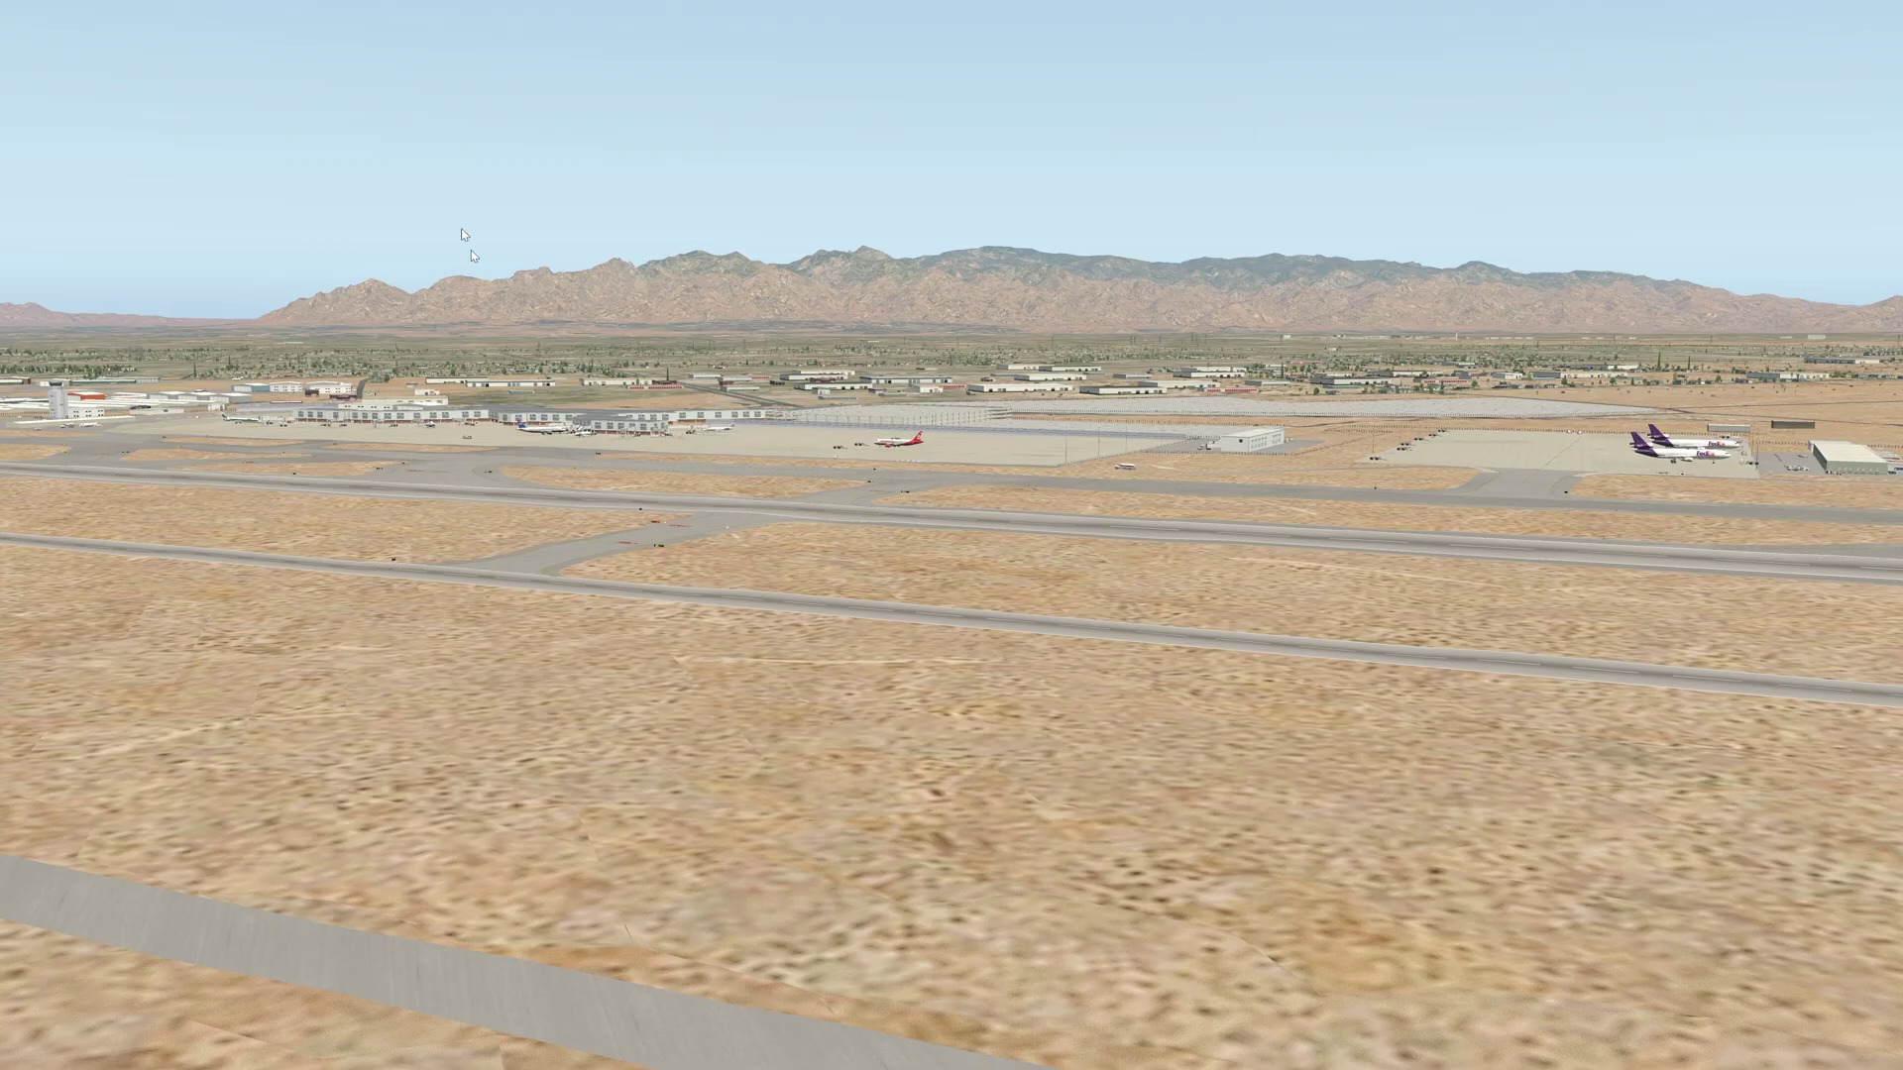
{"action": "mouse_move", "coordinate": [302, 24]}
{"action": "left_click", "coordinate": [173, 14]}
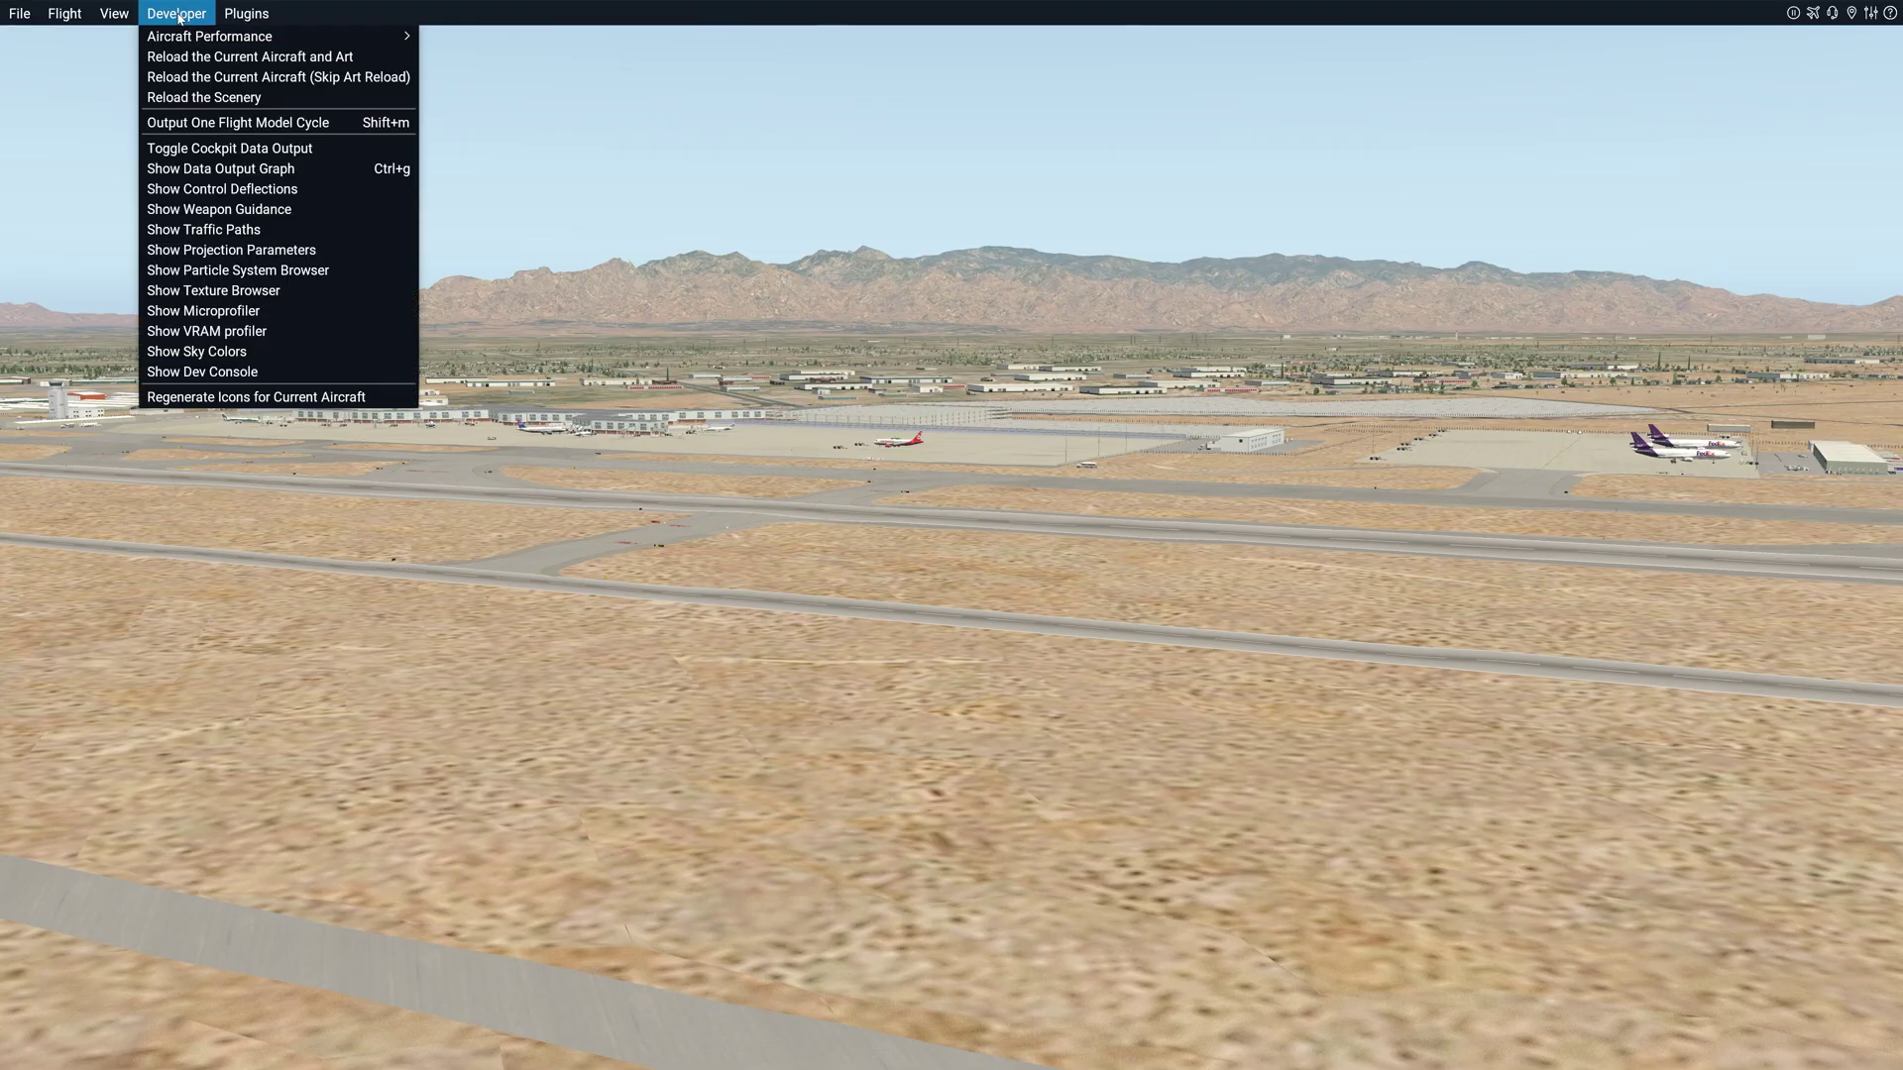
{"action": "left_click", "coordinate": [207, 97]}
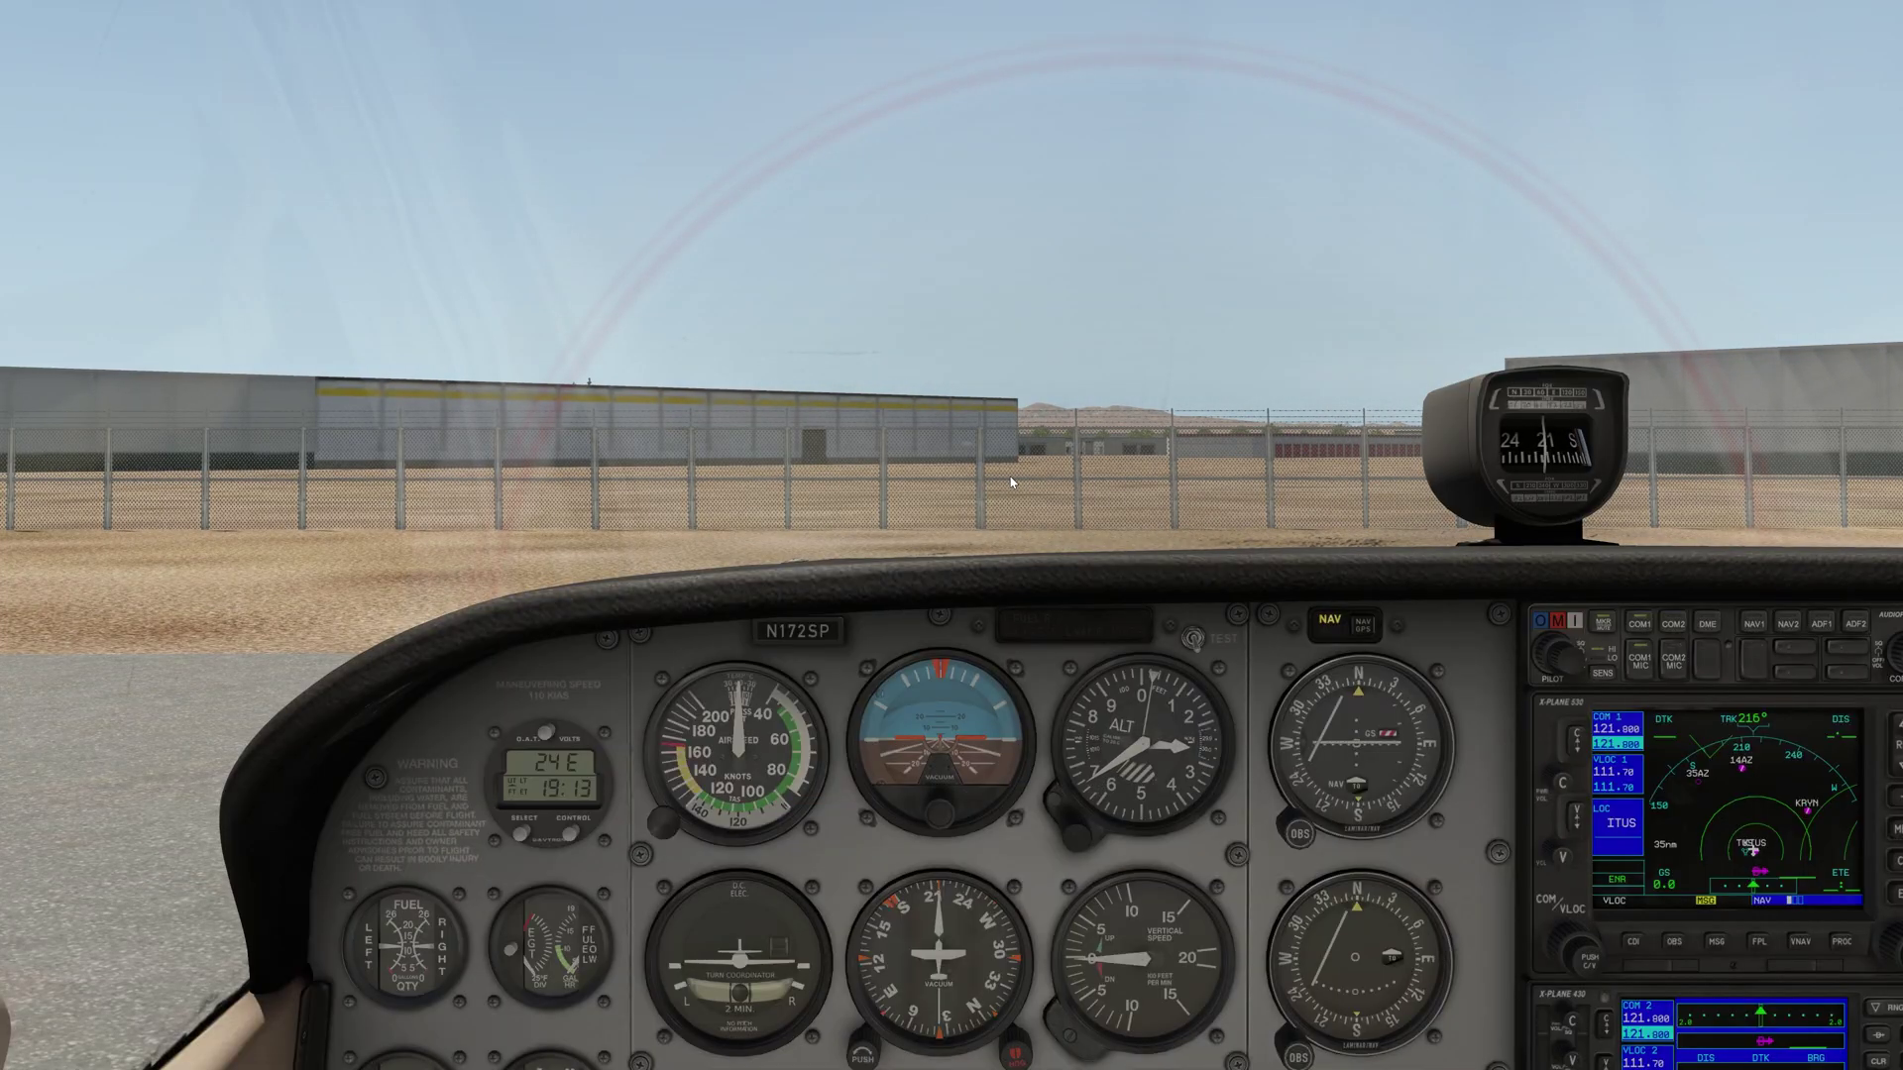
{"action": "key", "text": "r"}
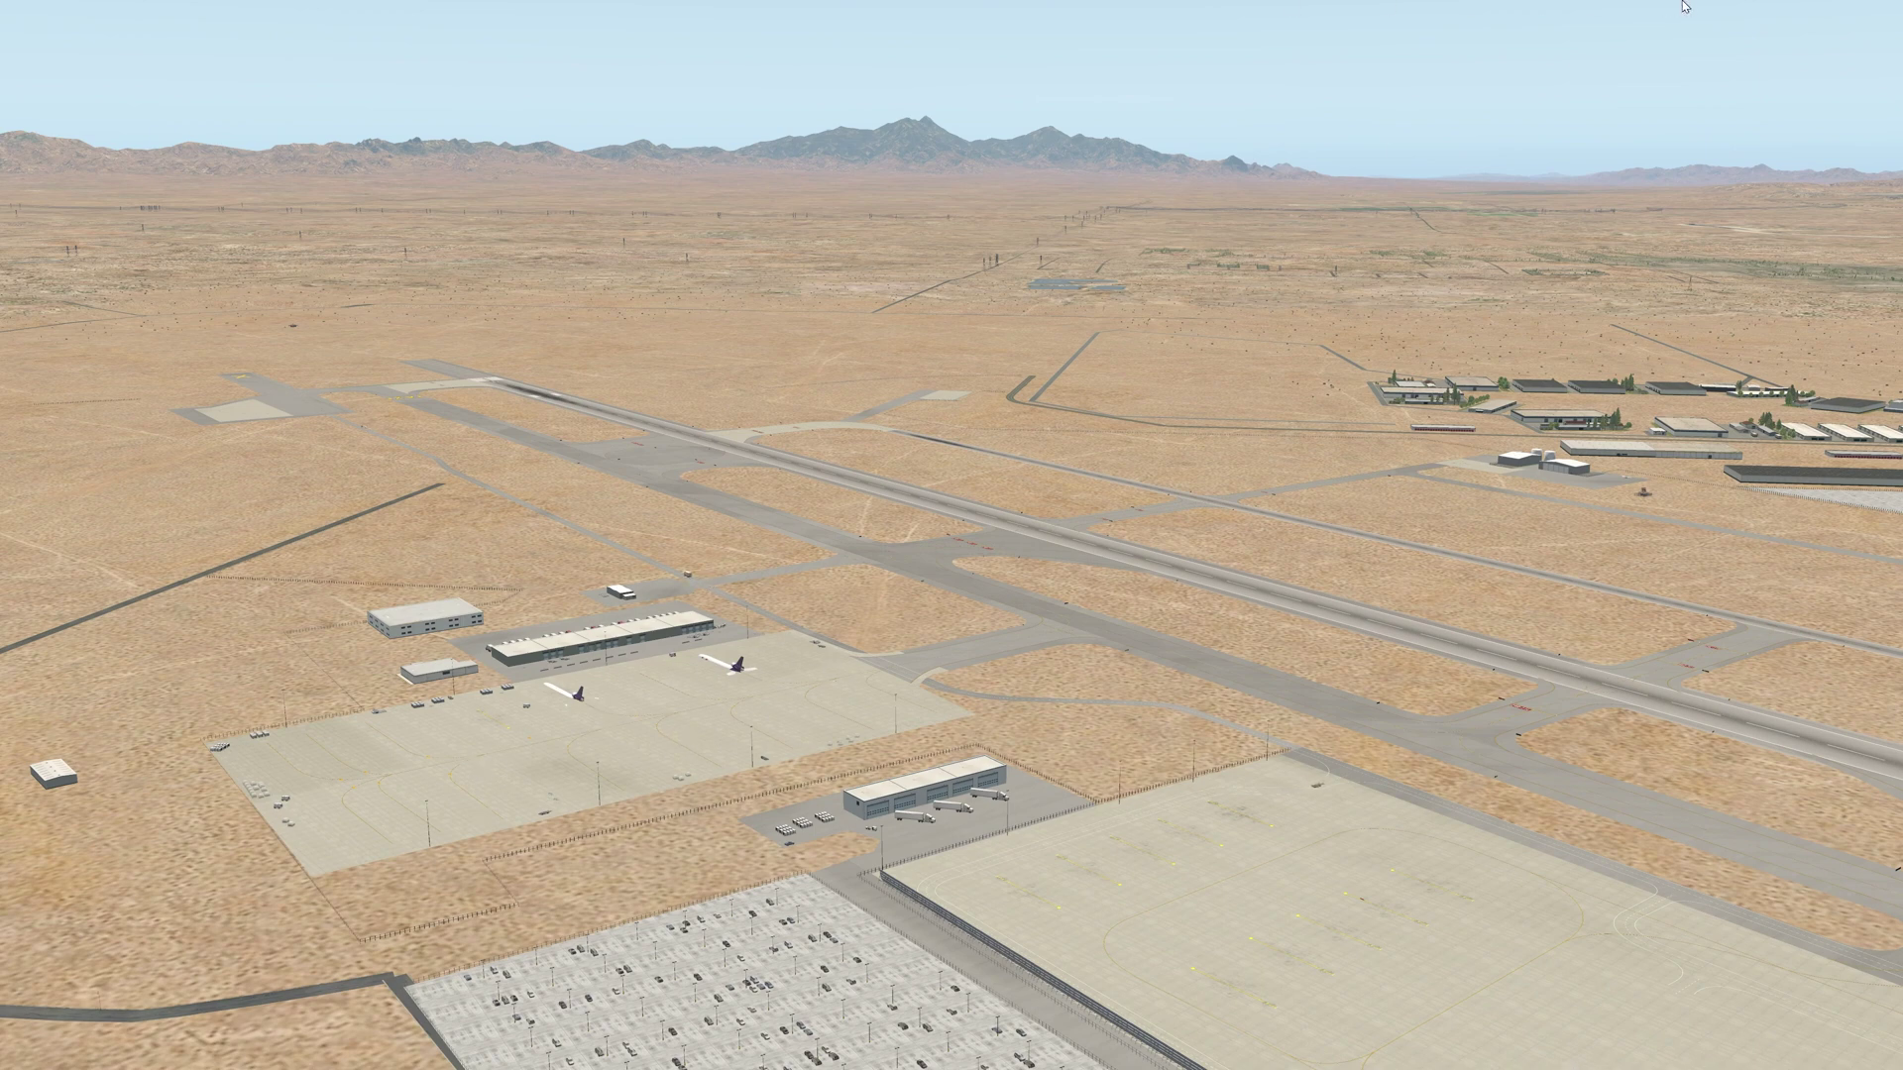
Step: Survey Tucson's runways lying flat on the desert terrain from a high aerial view
{"action": "mouse_move", "coordinate": [1707, 6]}
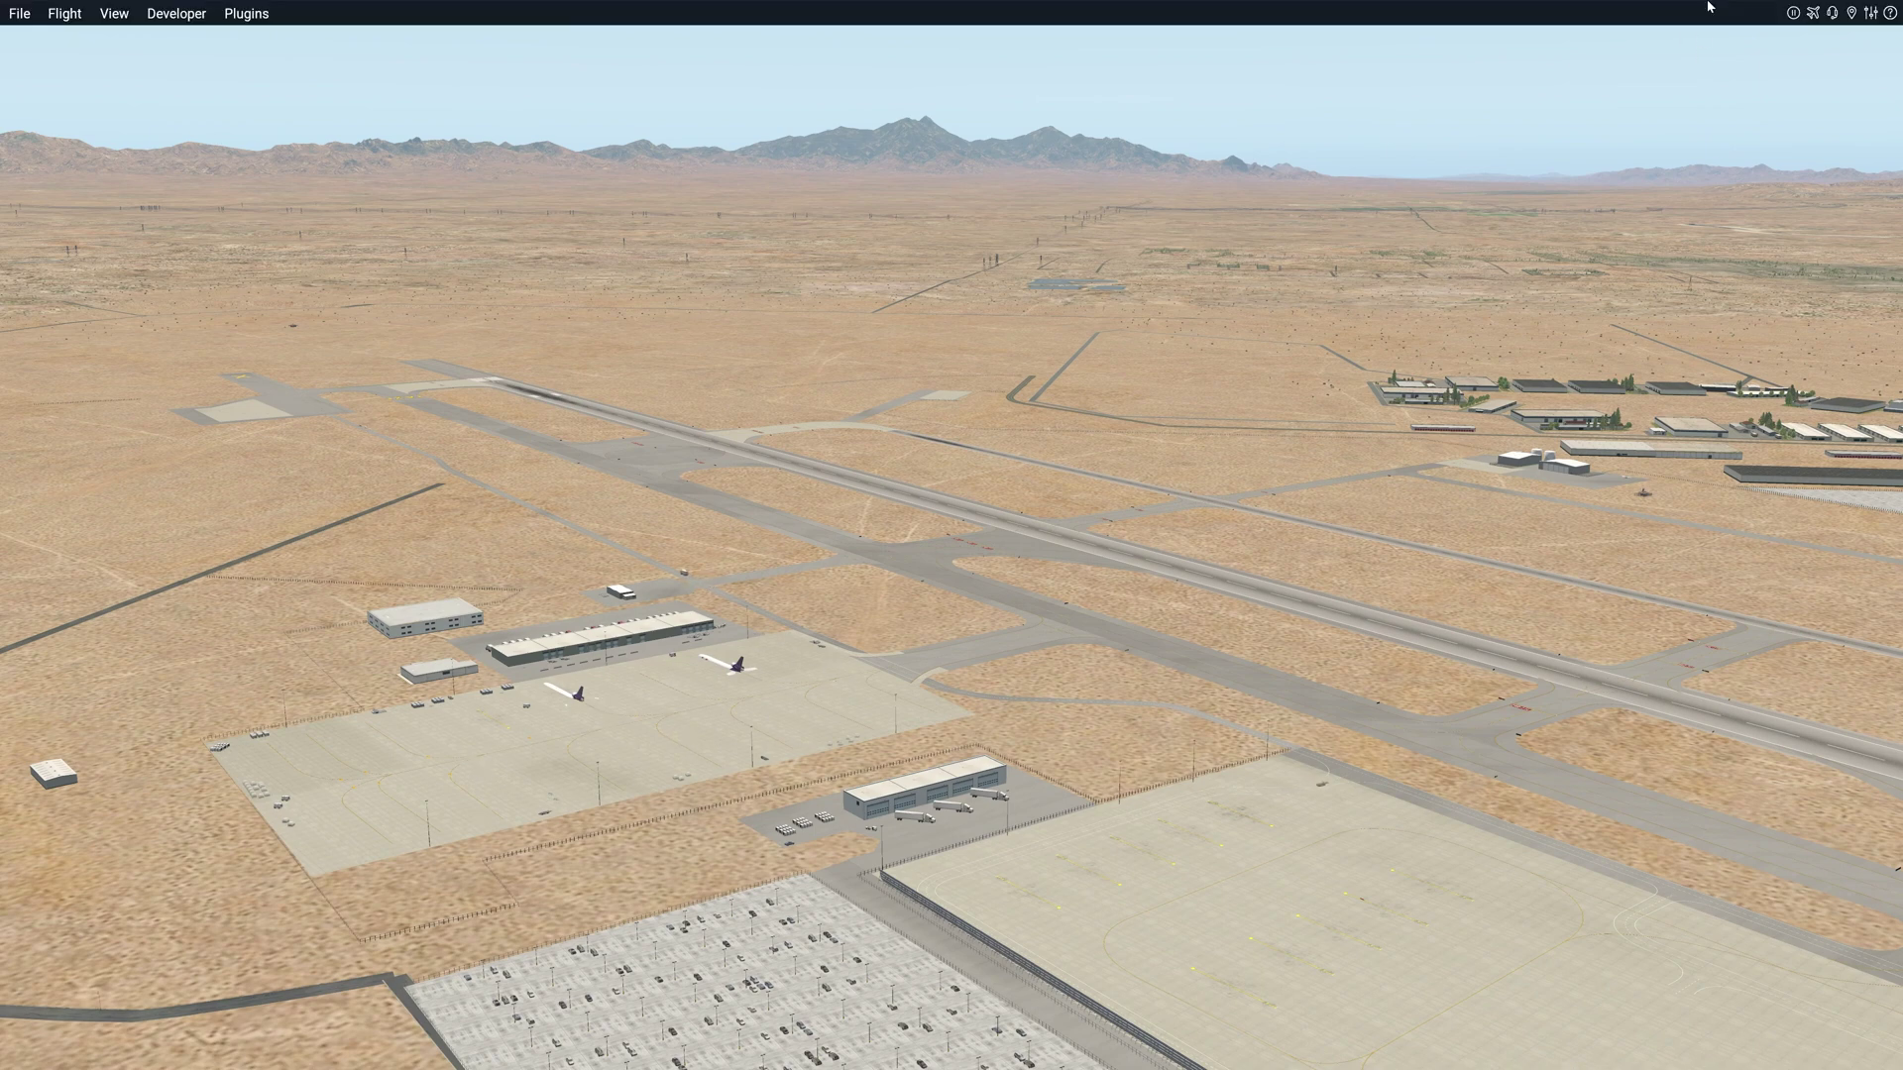
Step: Go from Flight Configuration to the main menu and quit X-Plane 11
{"action": "left_click", "coordinate": [1813, 12]}
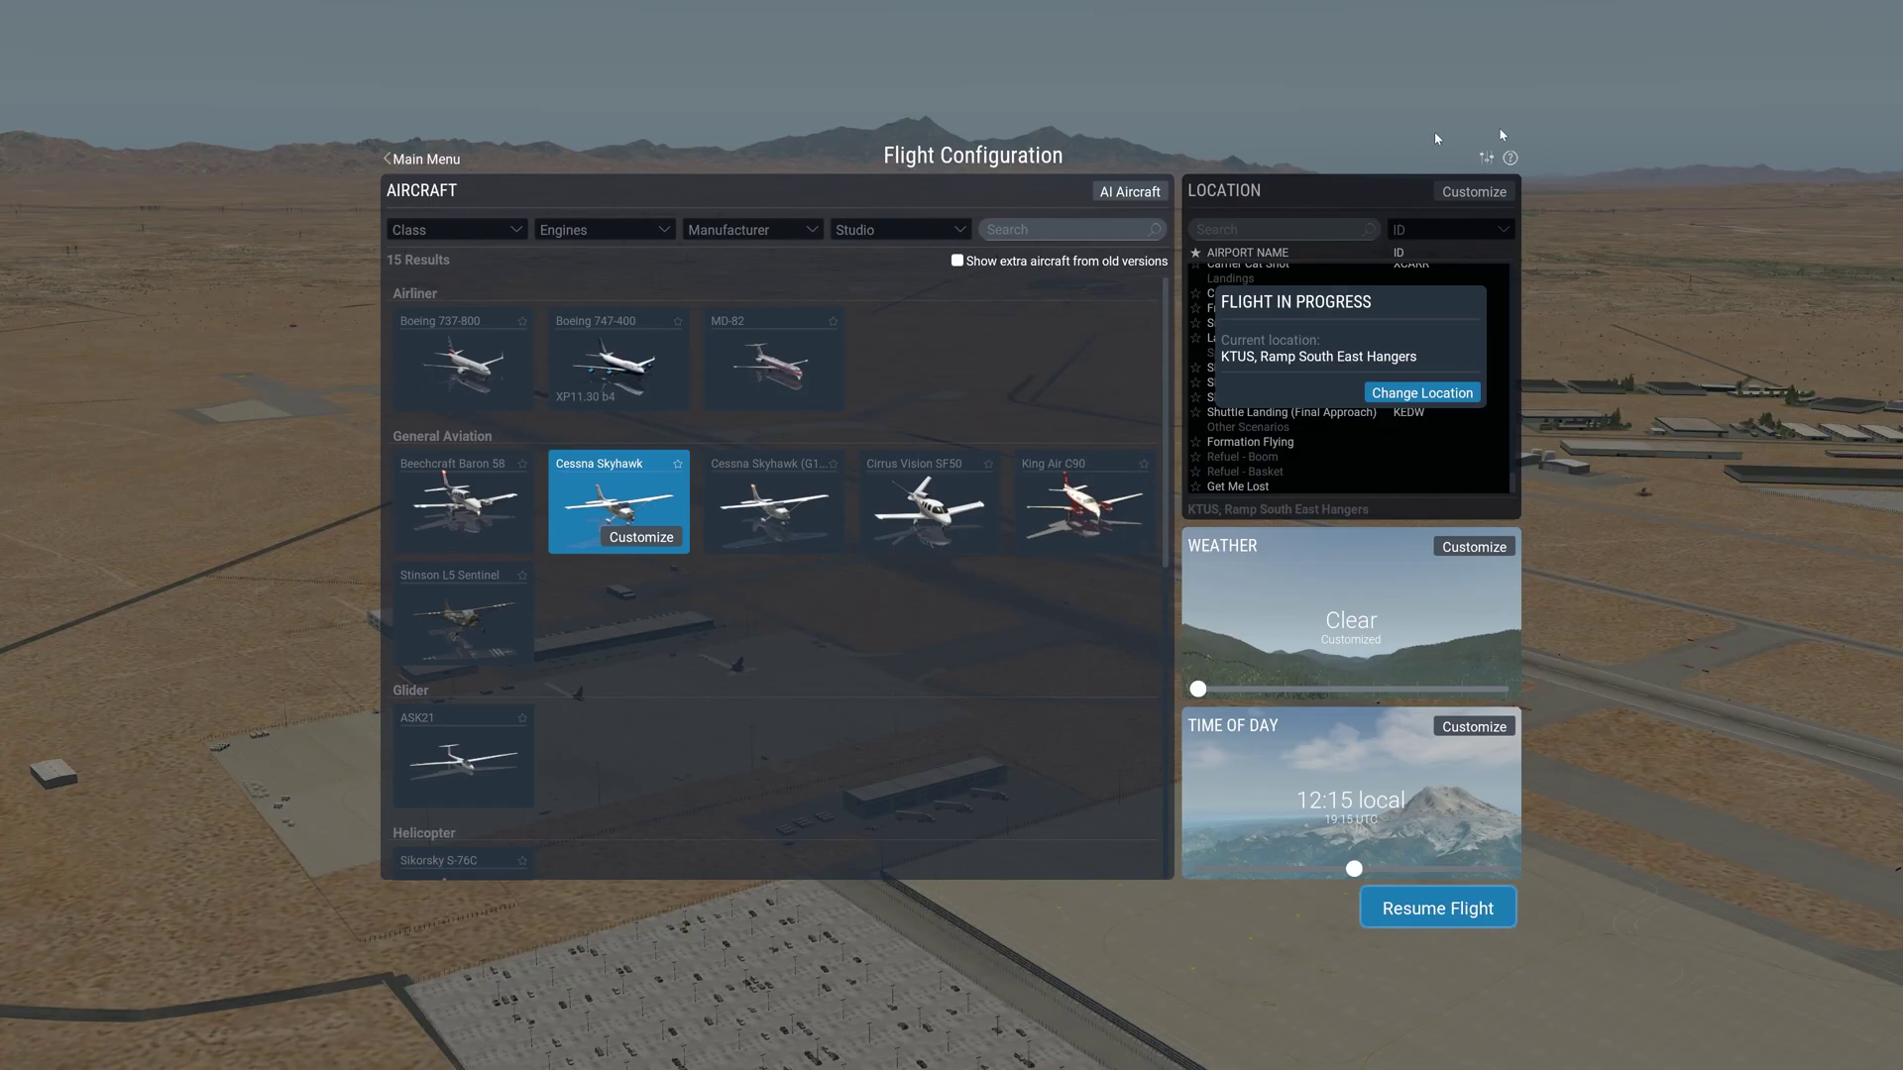
{"action": "left_click", "coordinate": [420, 160]}
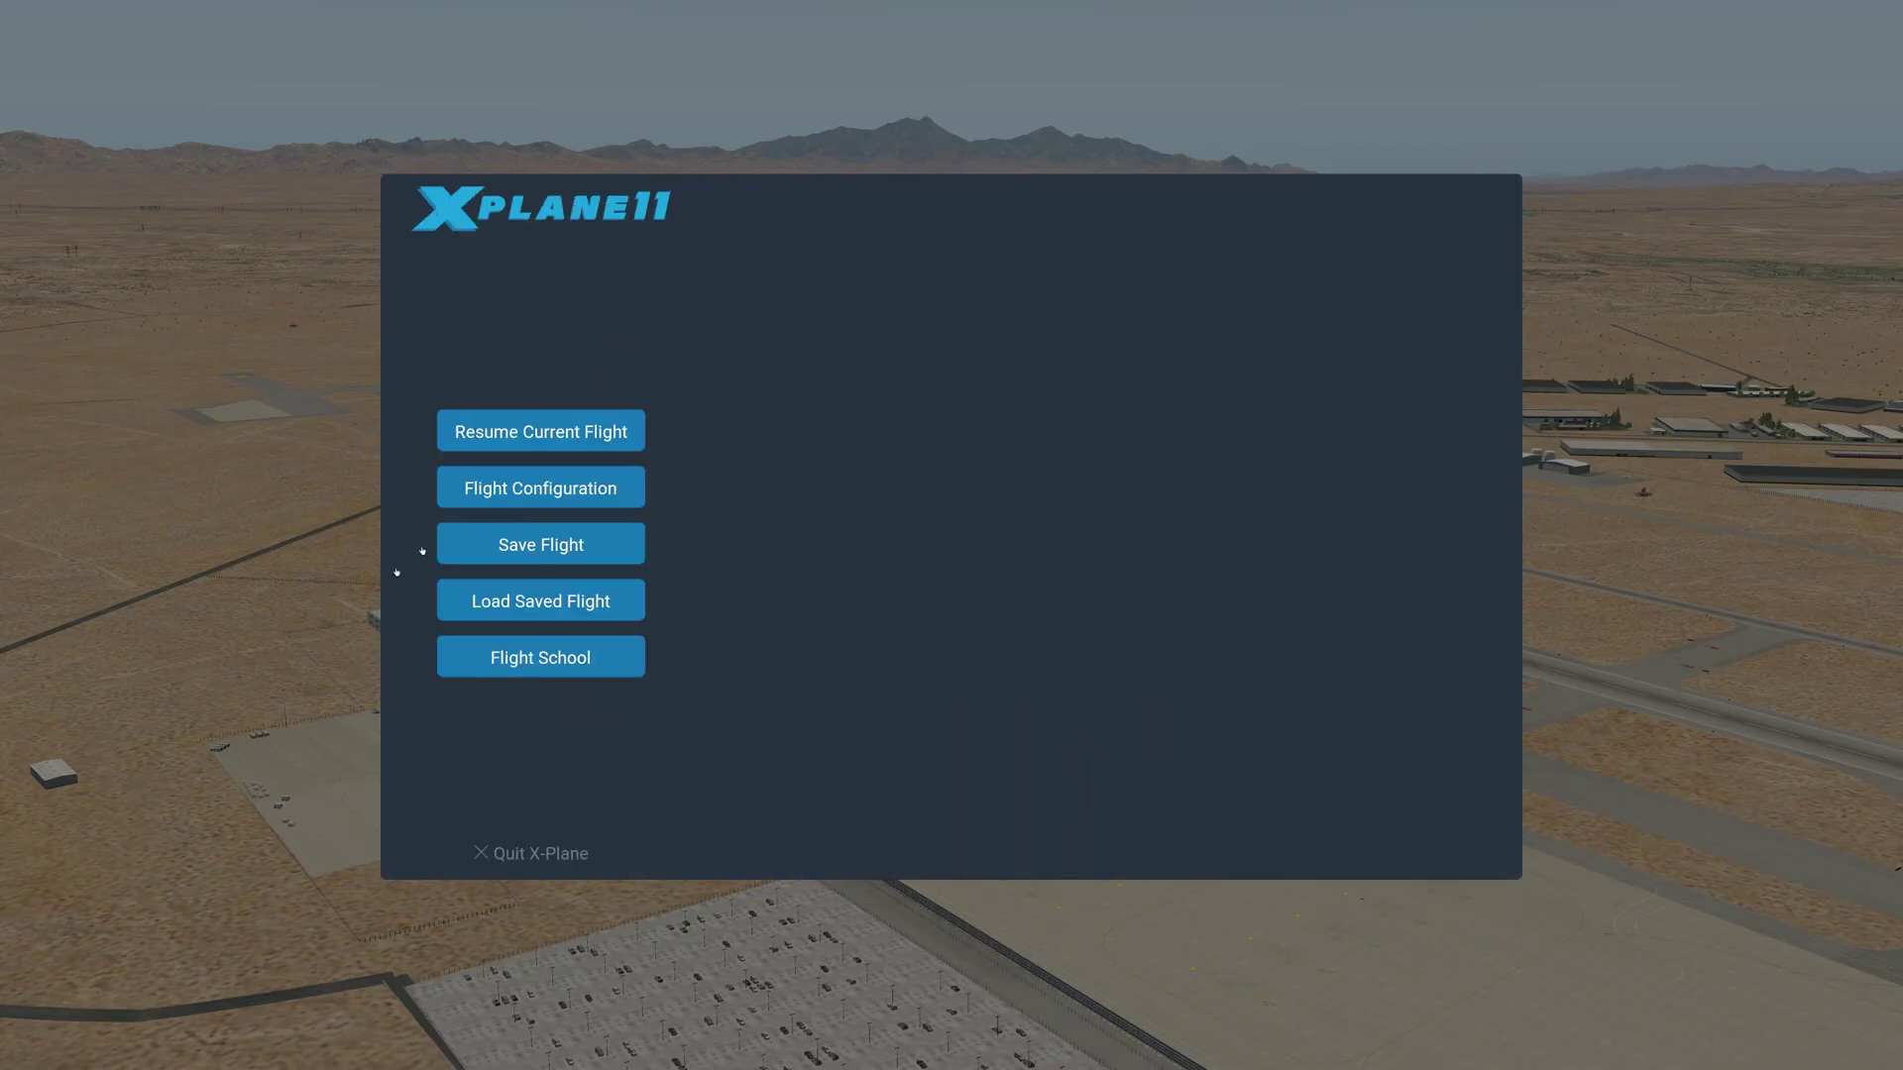
{"action": "left_click", "coordinate": [532, 852]}
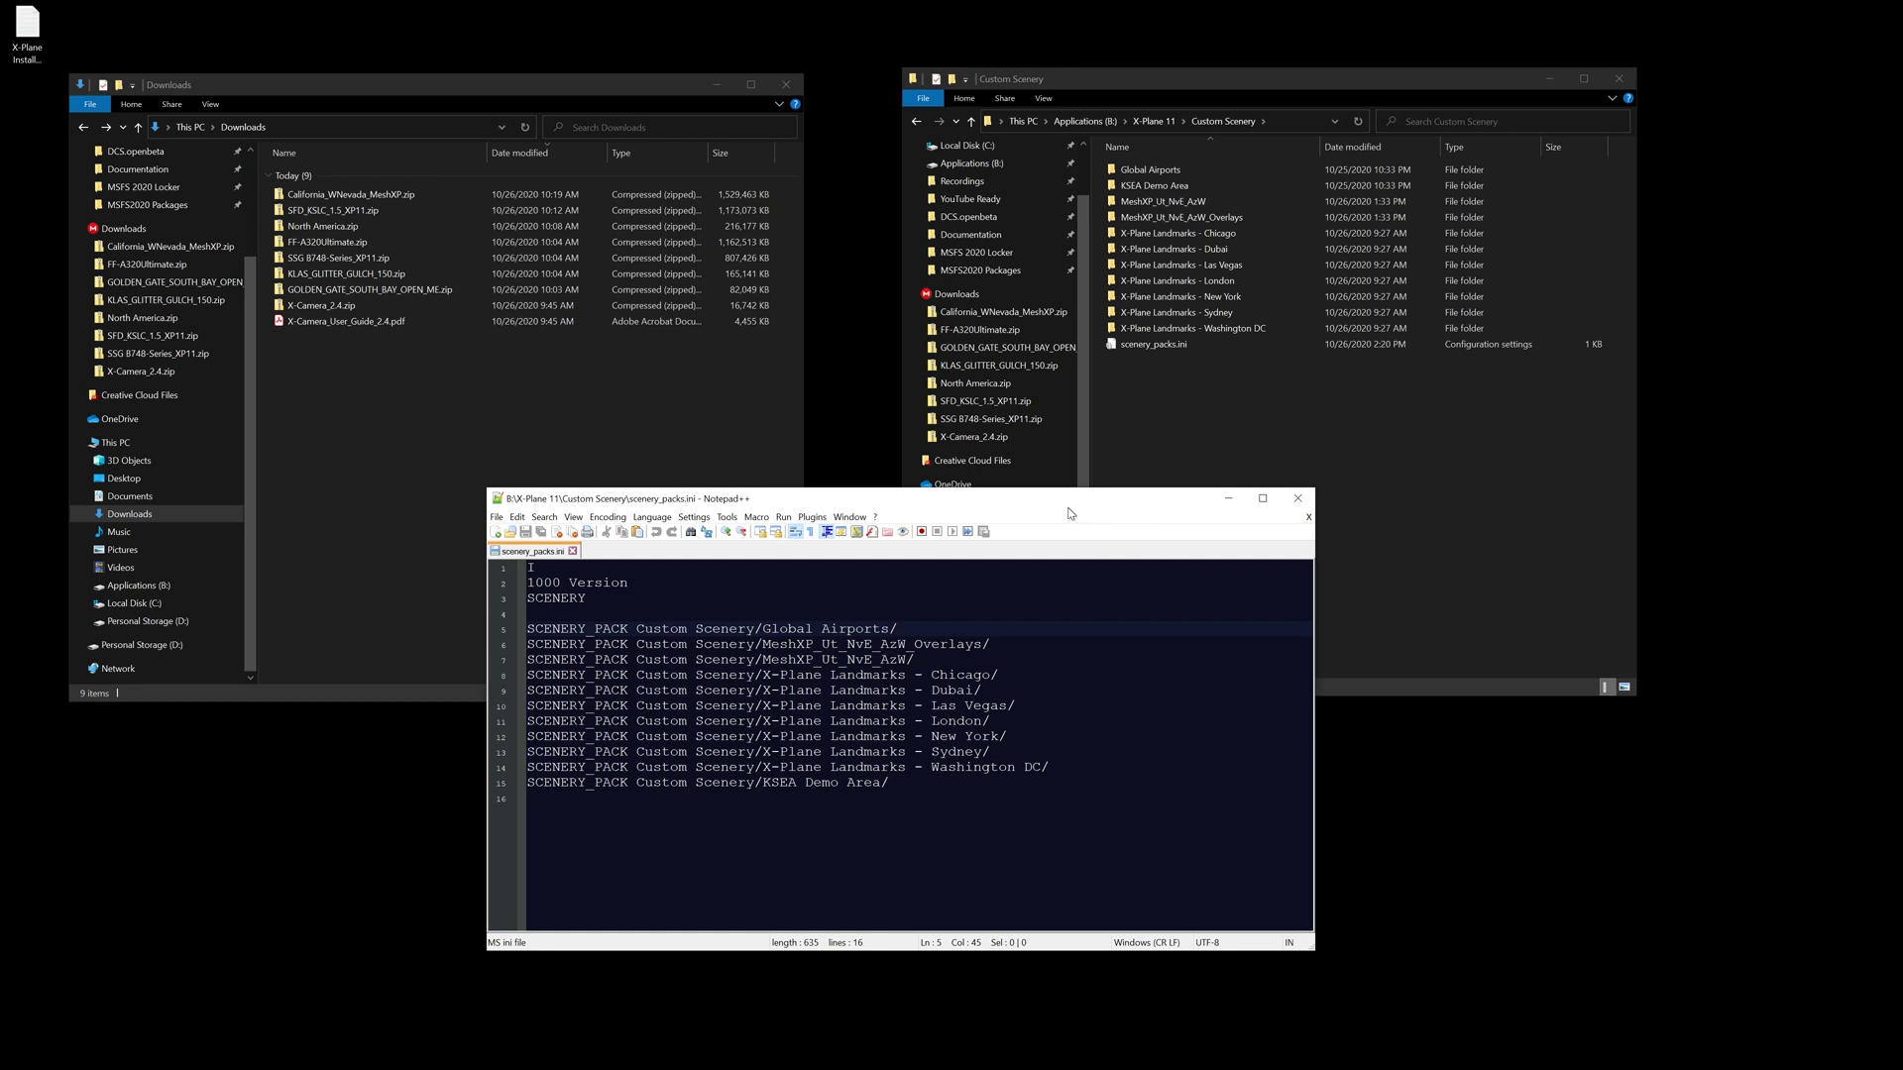
Step: Move the Notepad++ window showing scenery_packs.ini toward the lower right of the screen
{"action": "left_click_drag", "start_coordinate": [1070, 513], "coordinate": [1395, 574]}
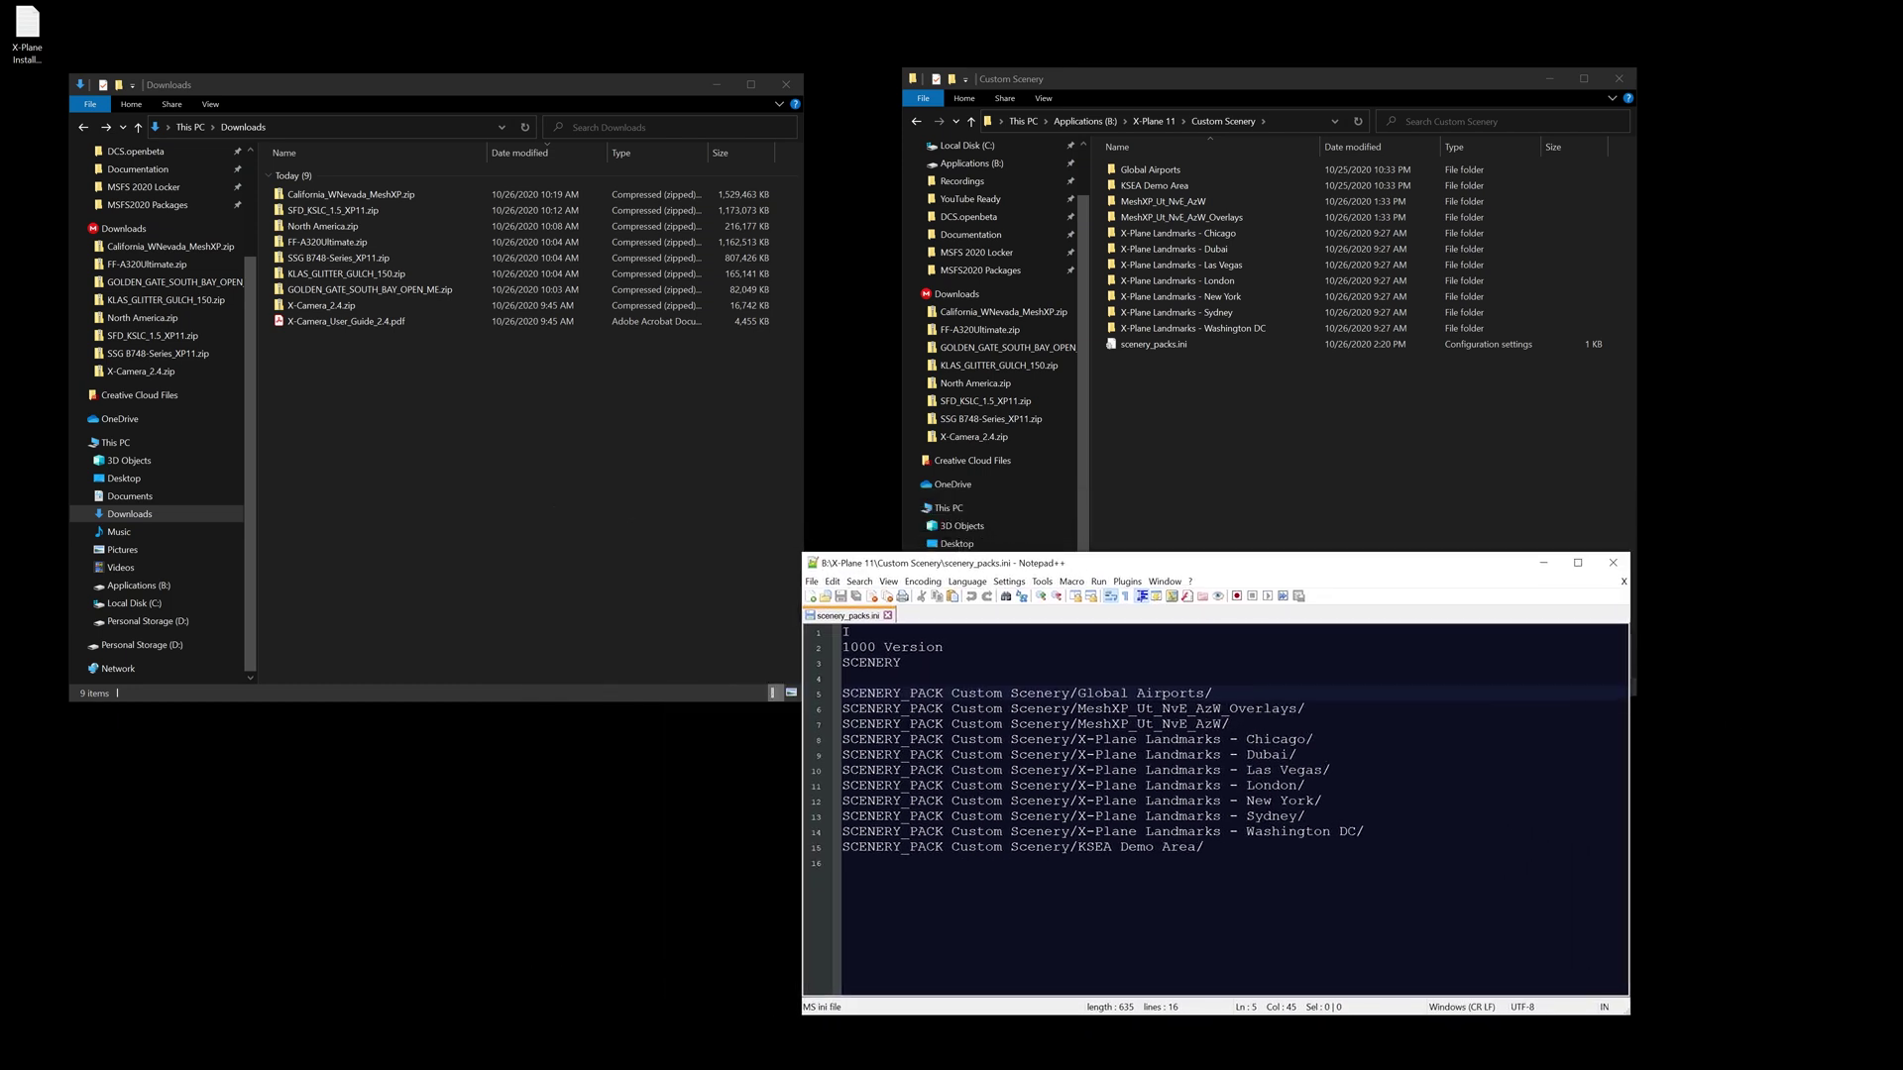